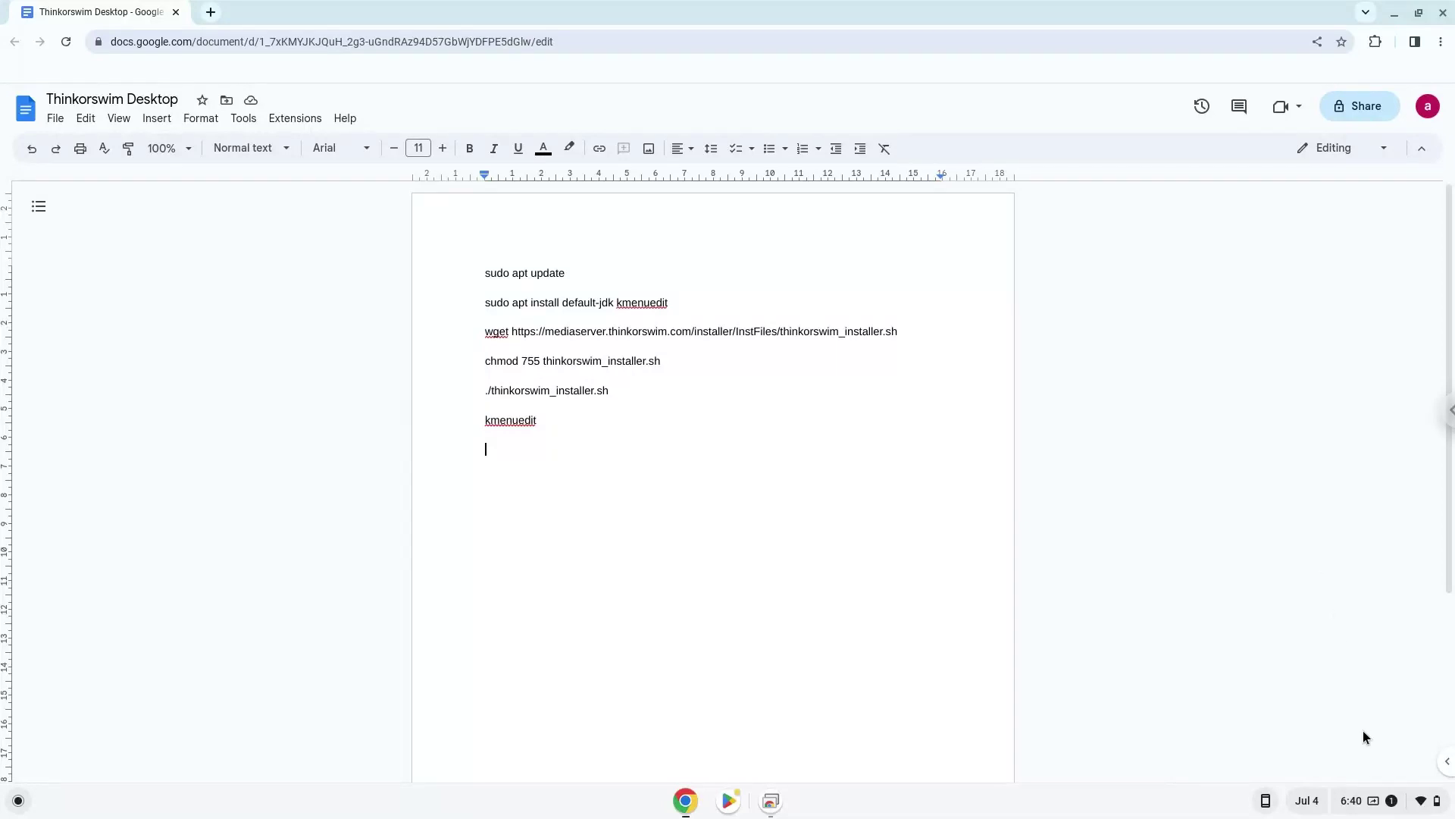
Step: Open ChromeOS Settings at Advanced > Developers to show the Linux development environment option
left_click(1380, 801)
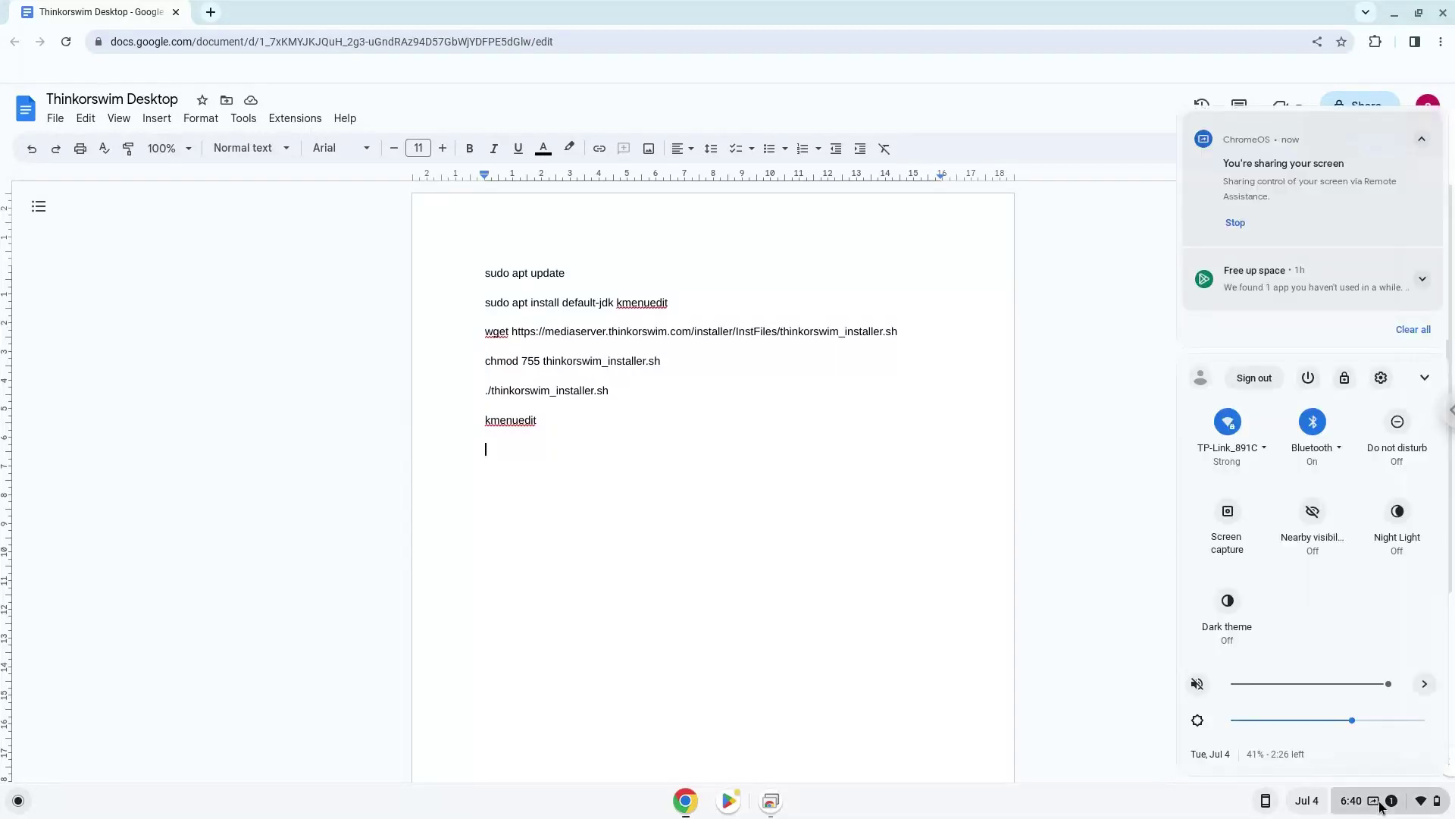
left_click(1381, 379)
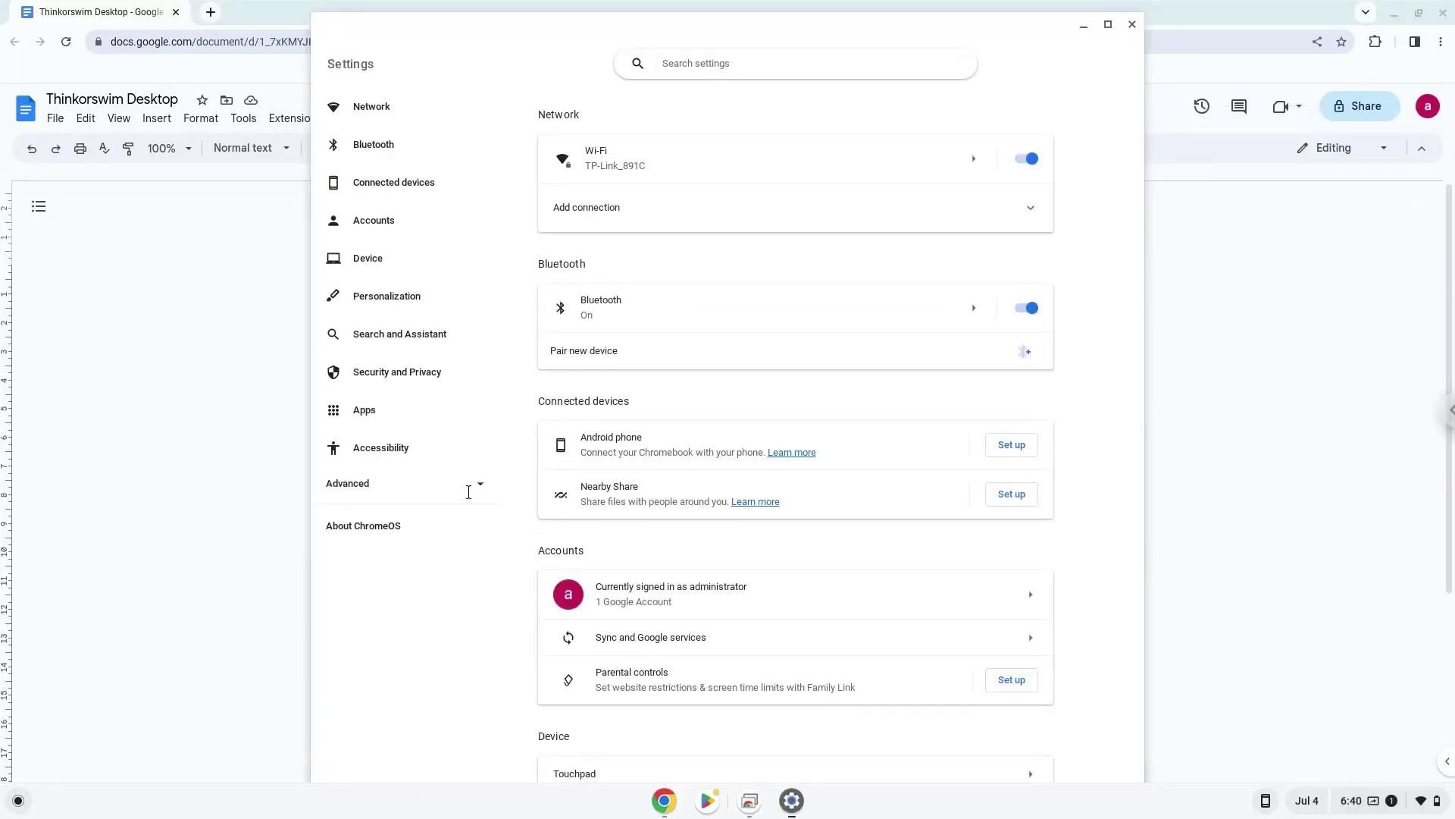
left_click(432, 498)
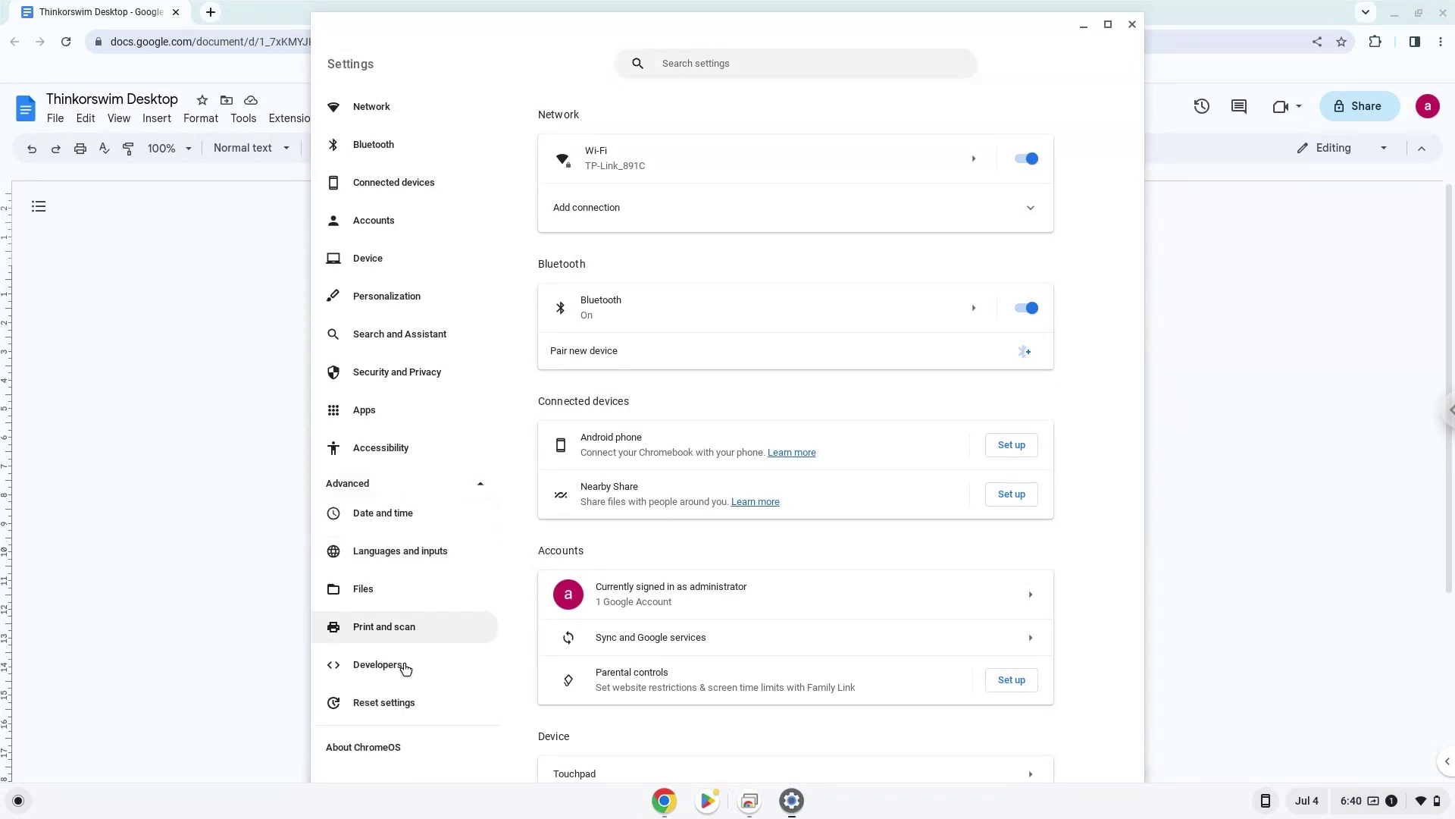
left_click(405, 670)
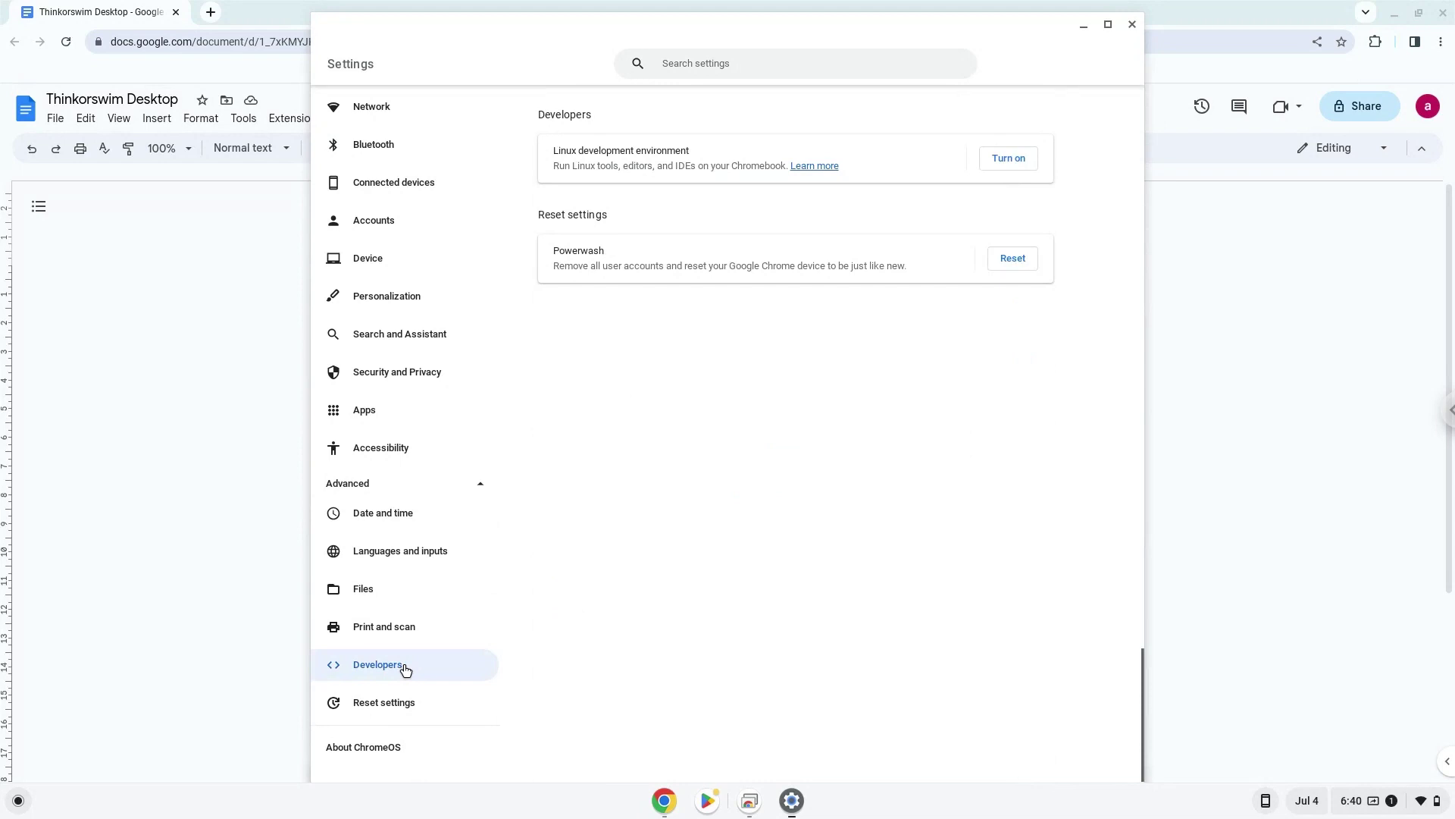
Step: Turn on Linux with the recommended disk size, then close the terminal that opens
left_click(1021, 163)
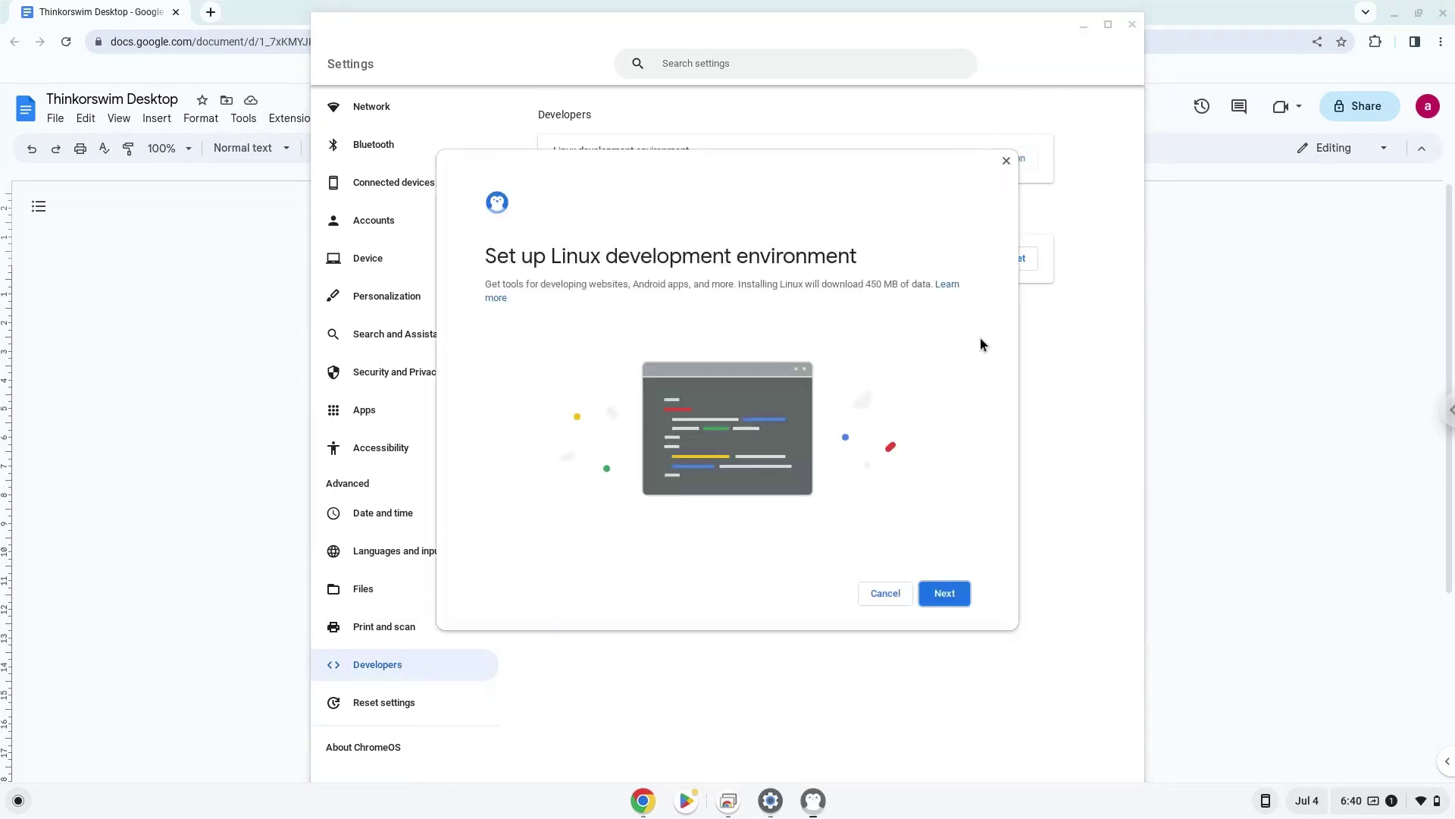
left_click(935, 602)
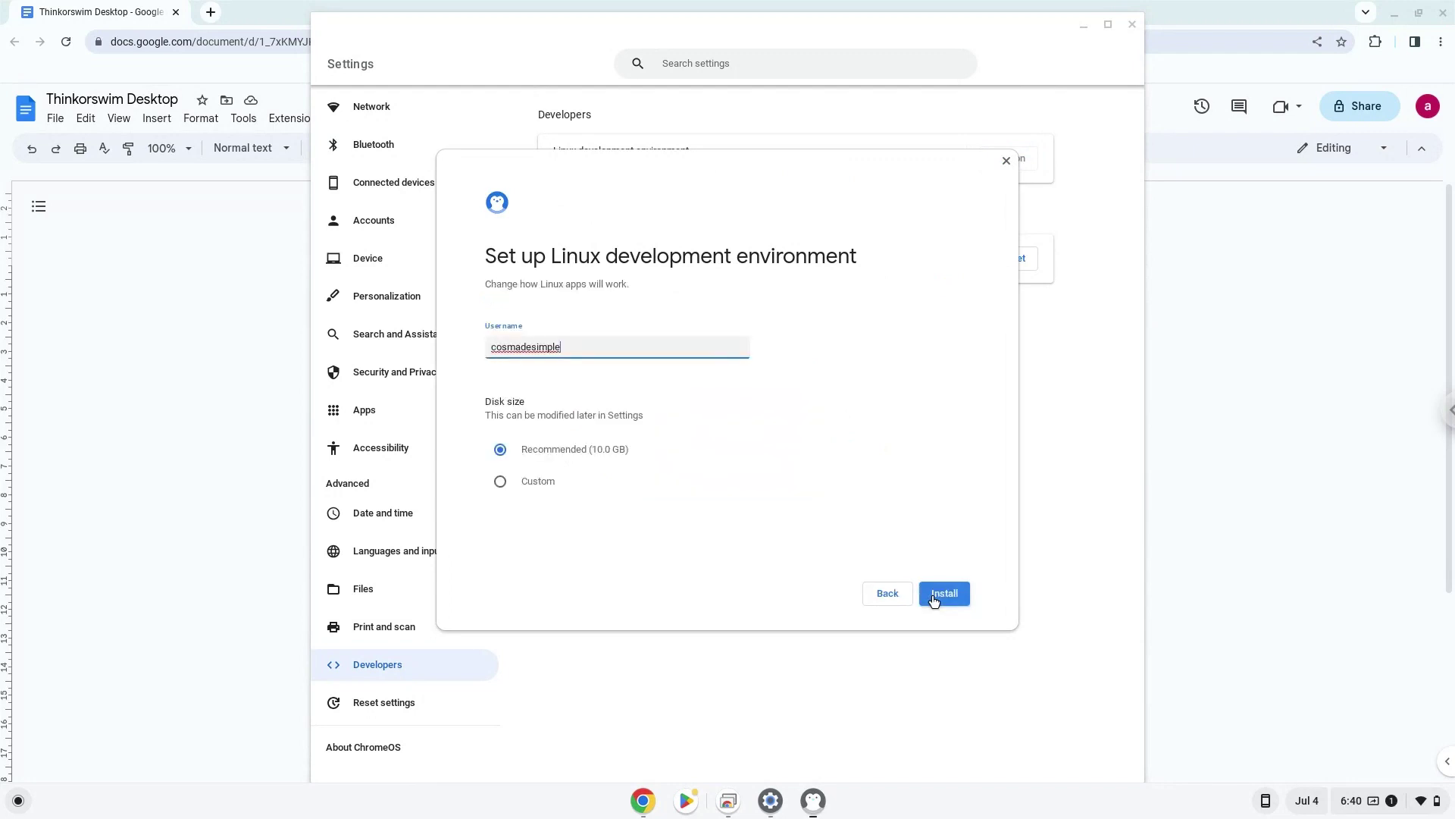
left_click(935, 600)
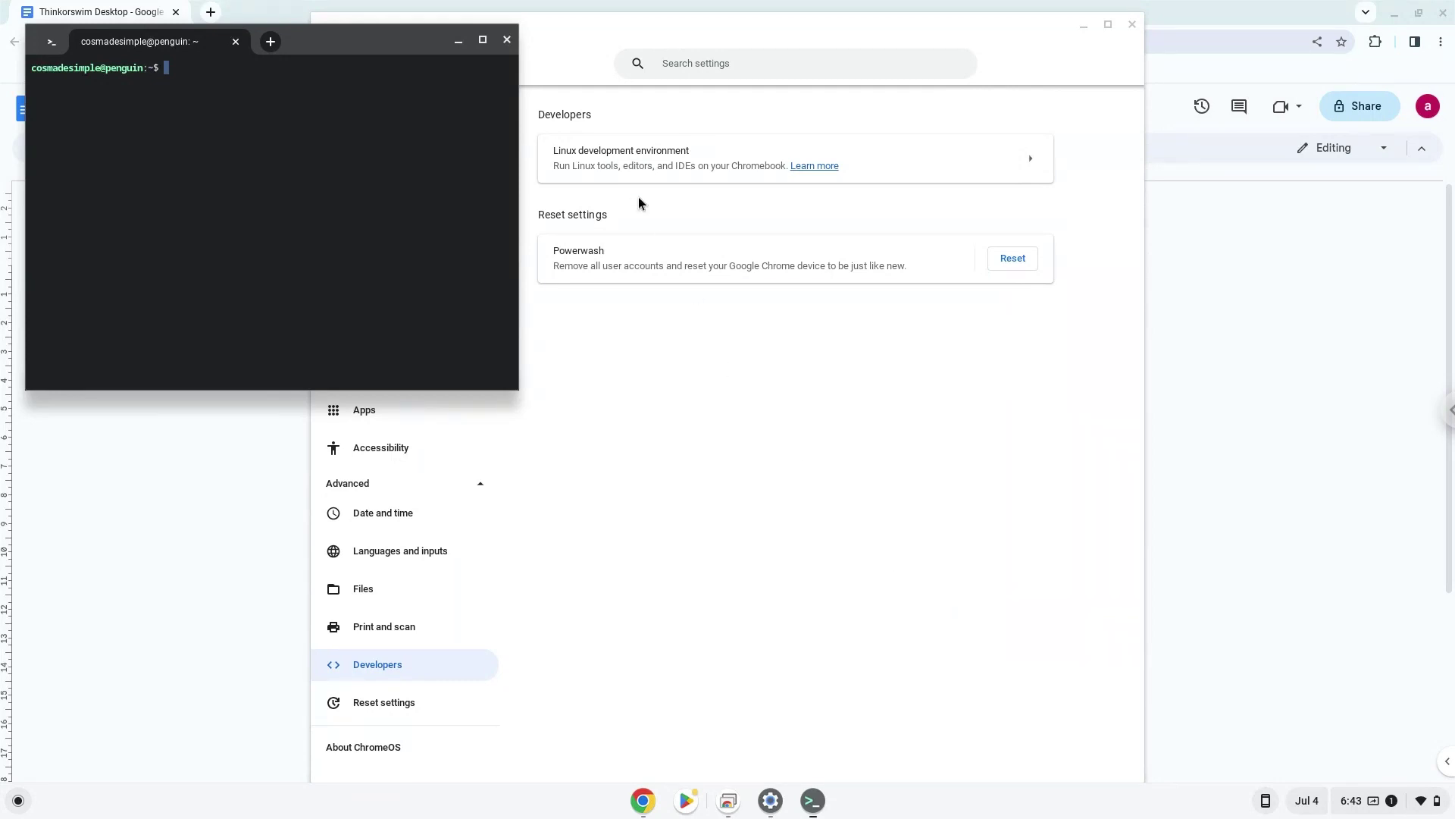
left_click(509, 39)
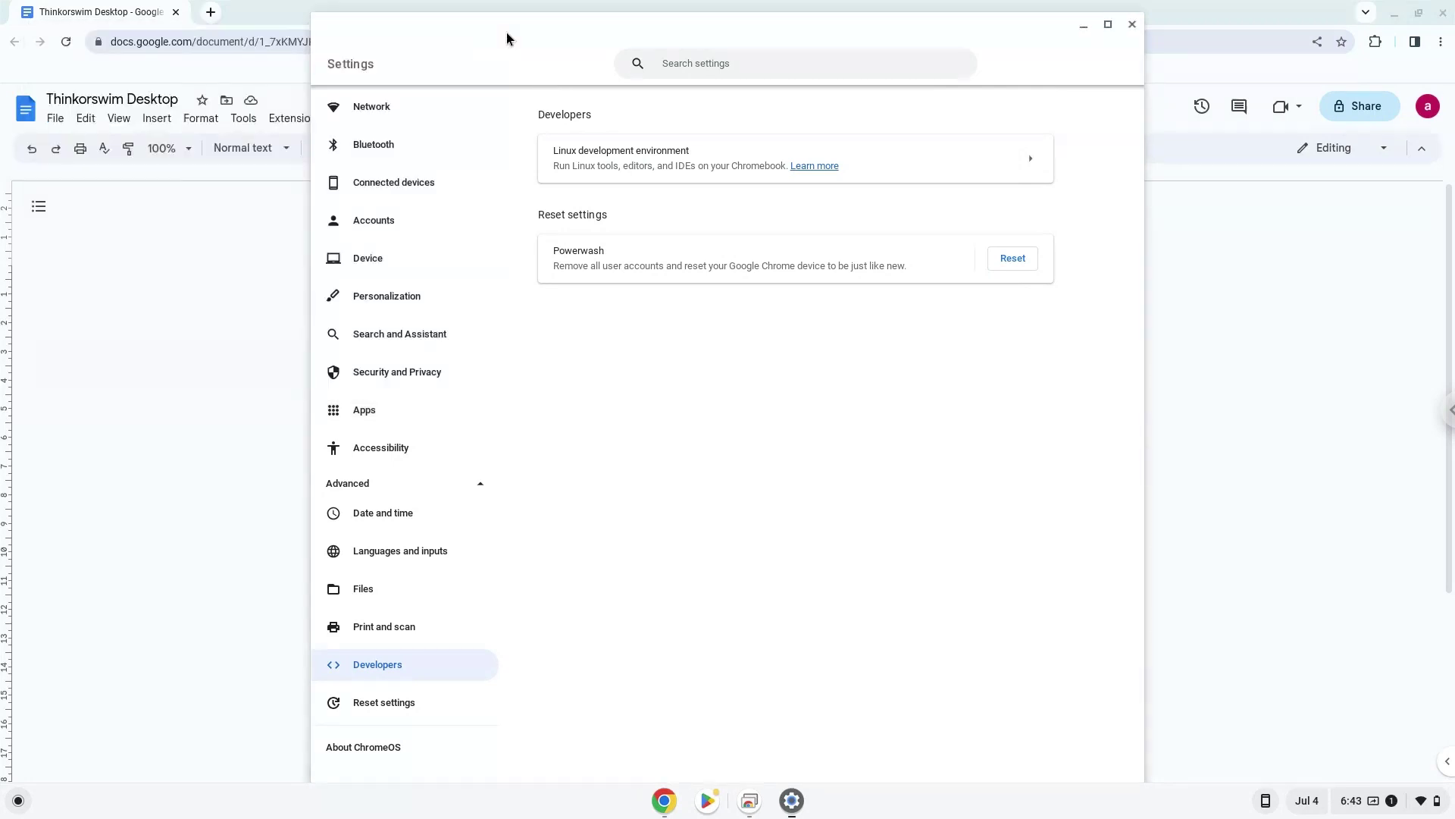
Step: Close Settings, copy the 'sudo apt update' line from the Doc, and bring up the app launcher
left_click(1132, 25)
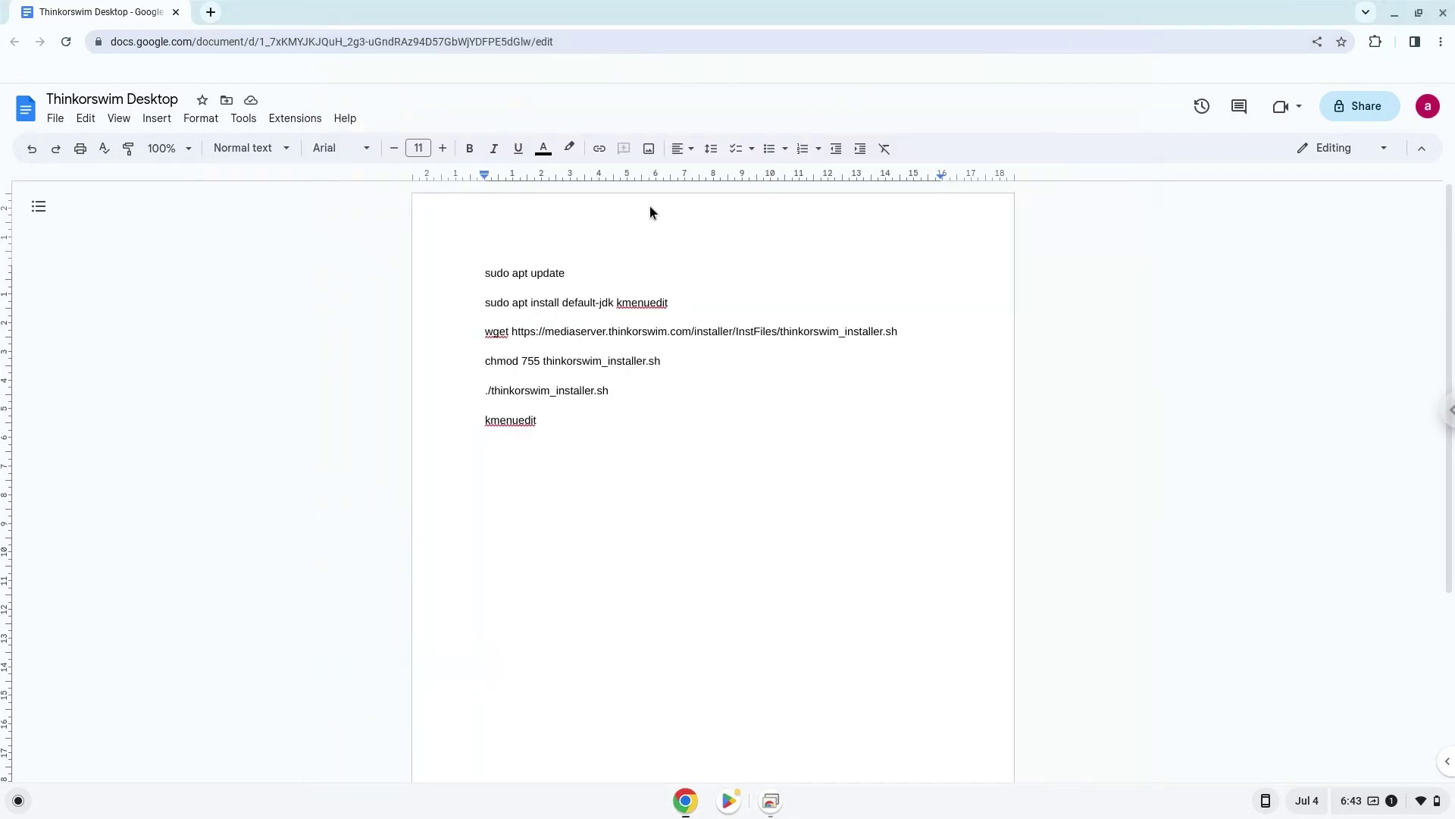
triple_click(531, 274)
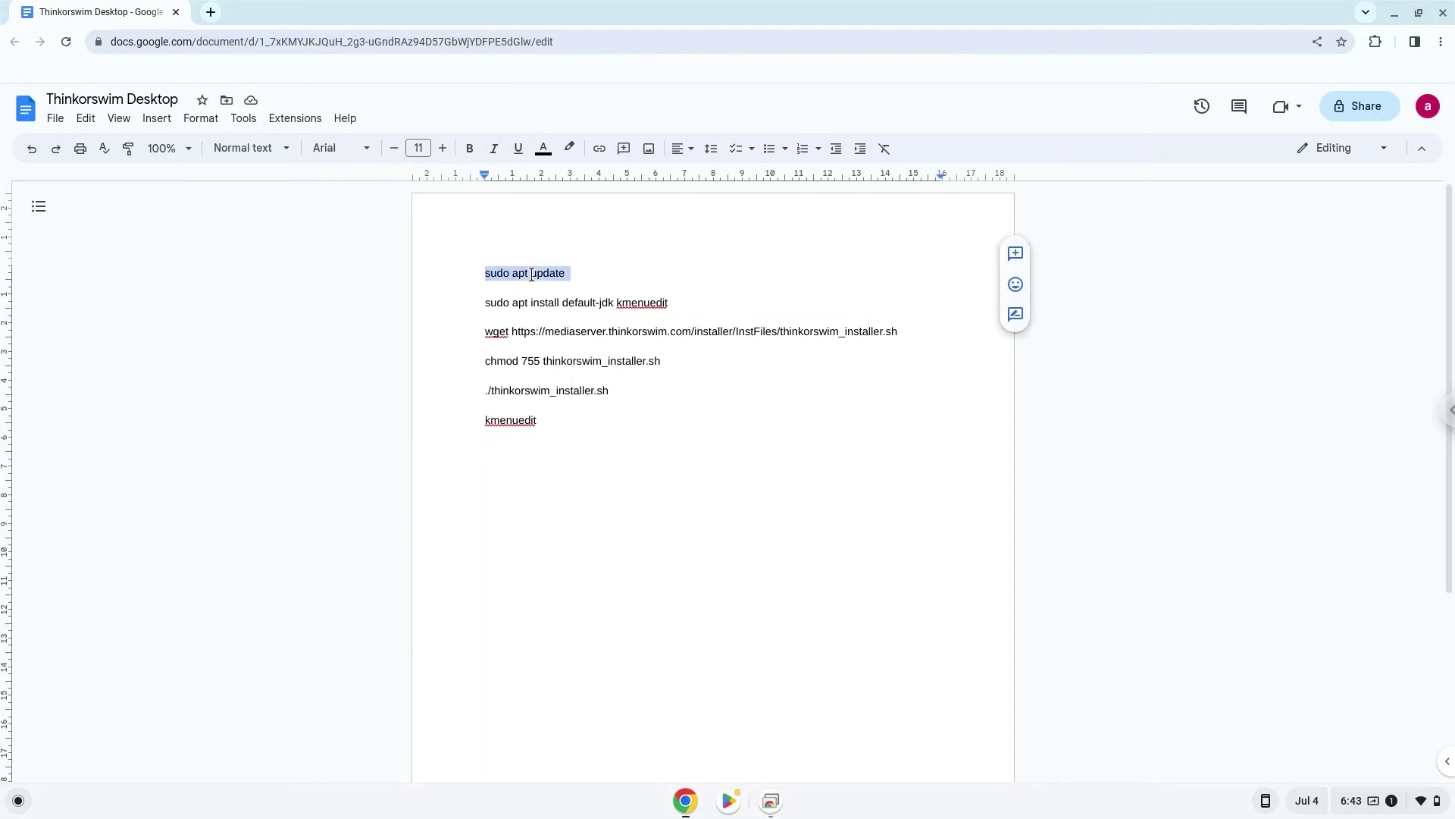
right_click(531, 275)
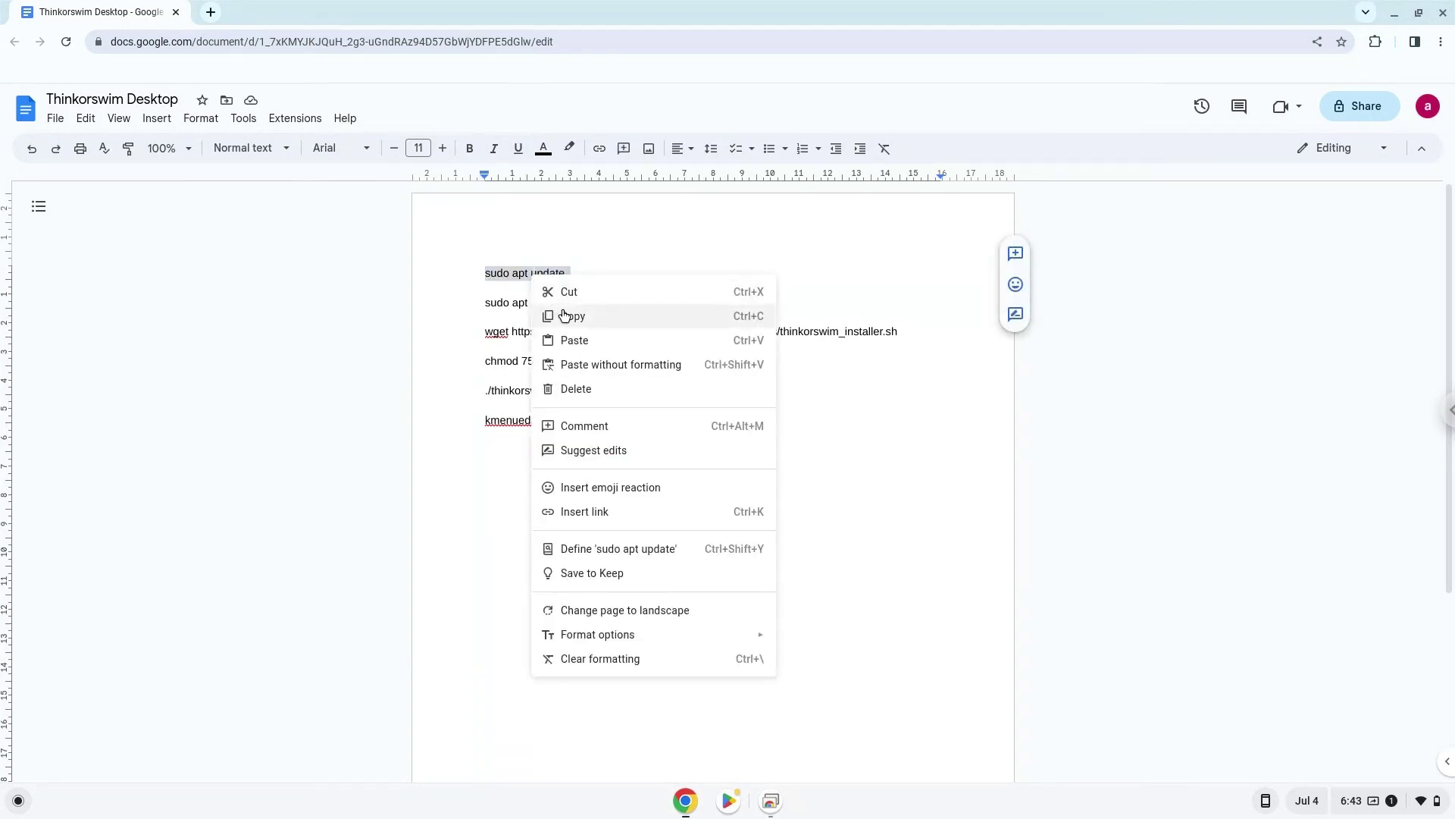
left_click(562, 312)
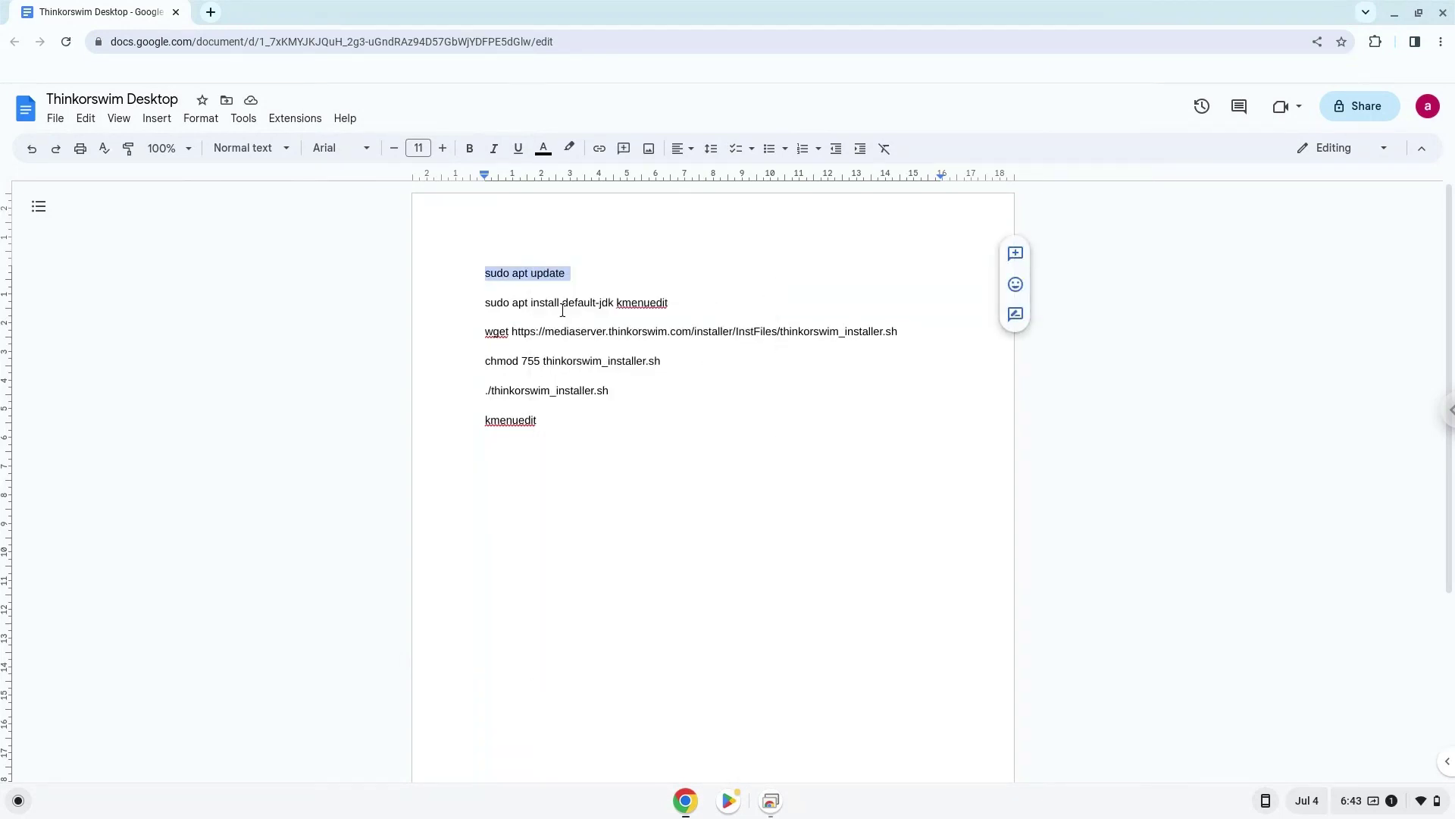
left_click(17, 801)
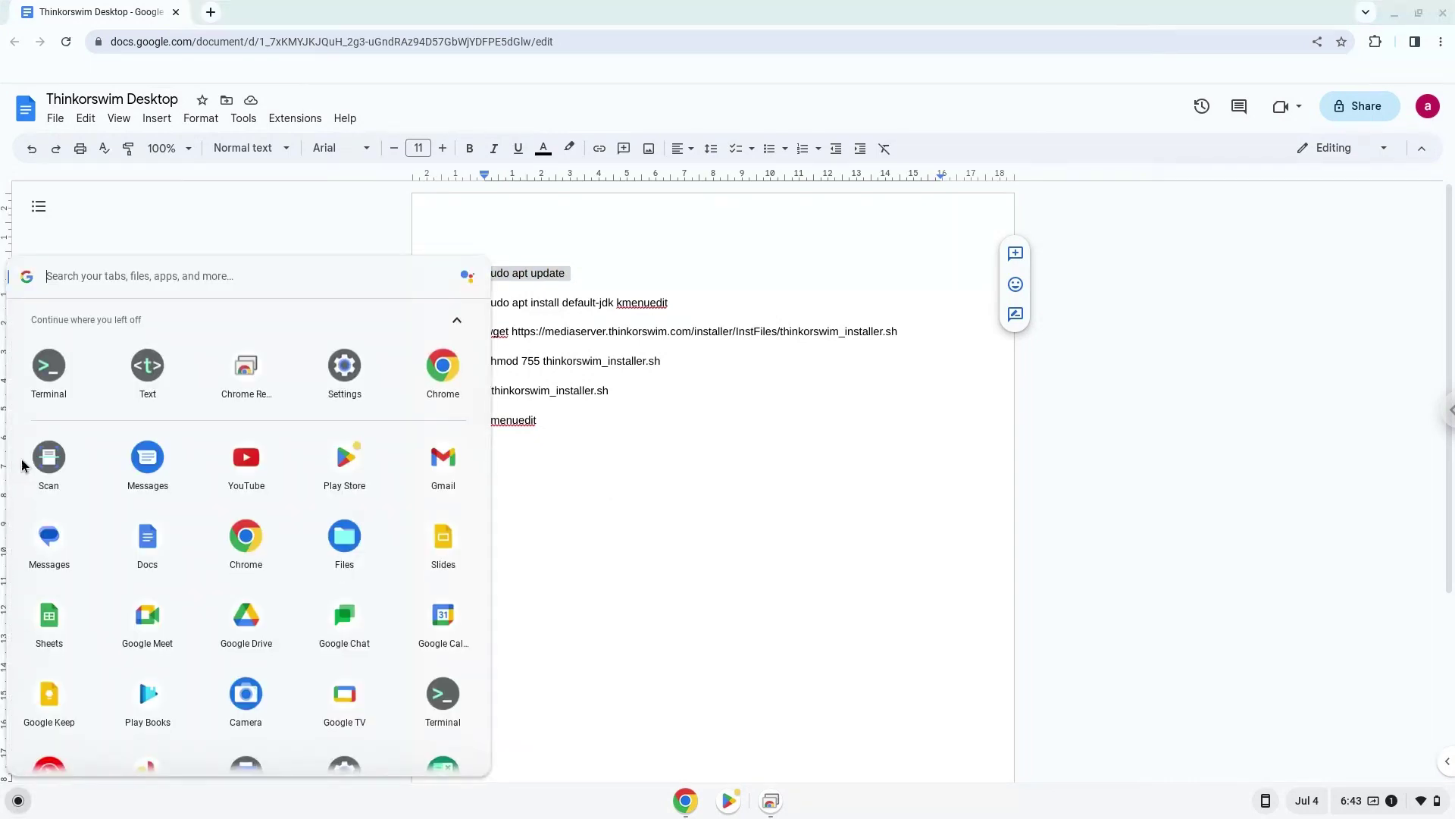
Step: Launch Terminal's penguin session and maximize its window
left_click(46, 357)
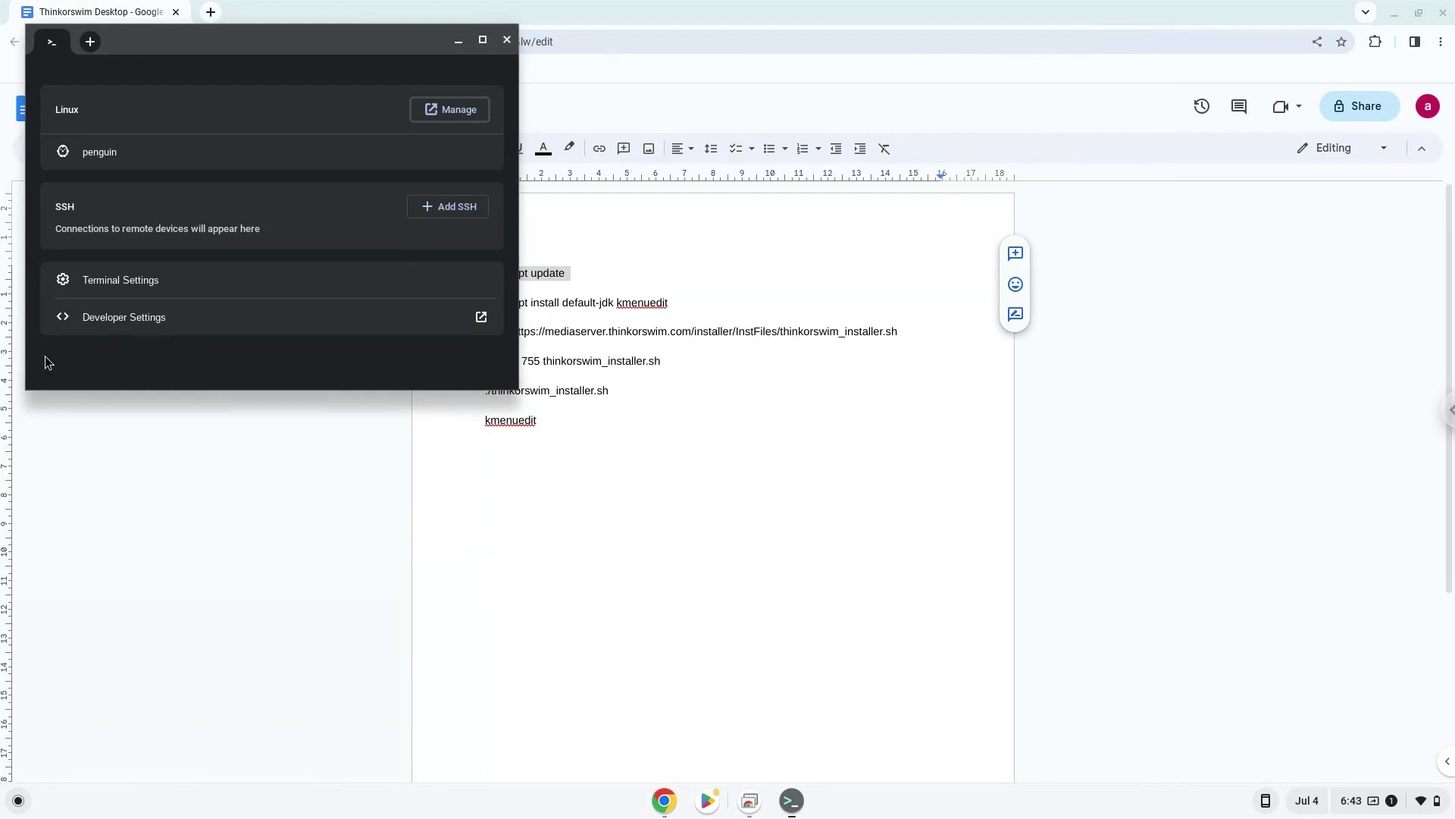
double_click(339, 42)
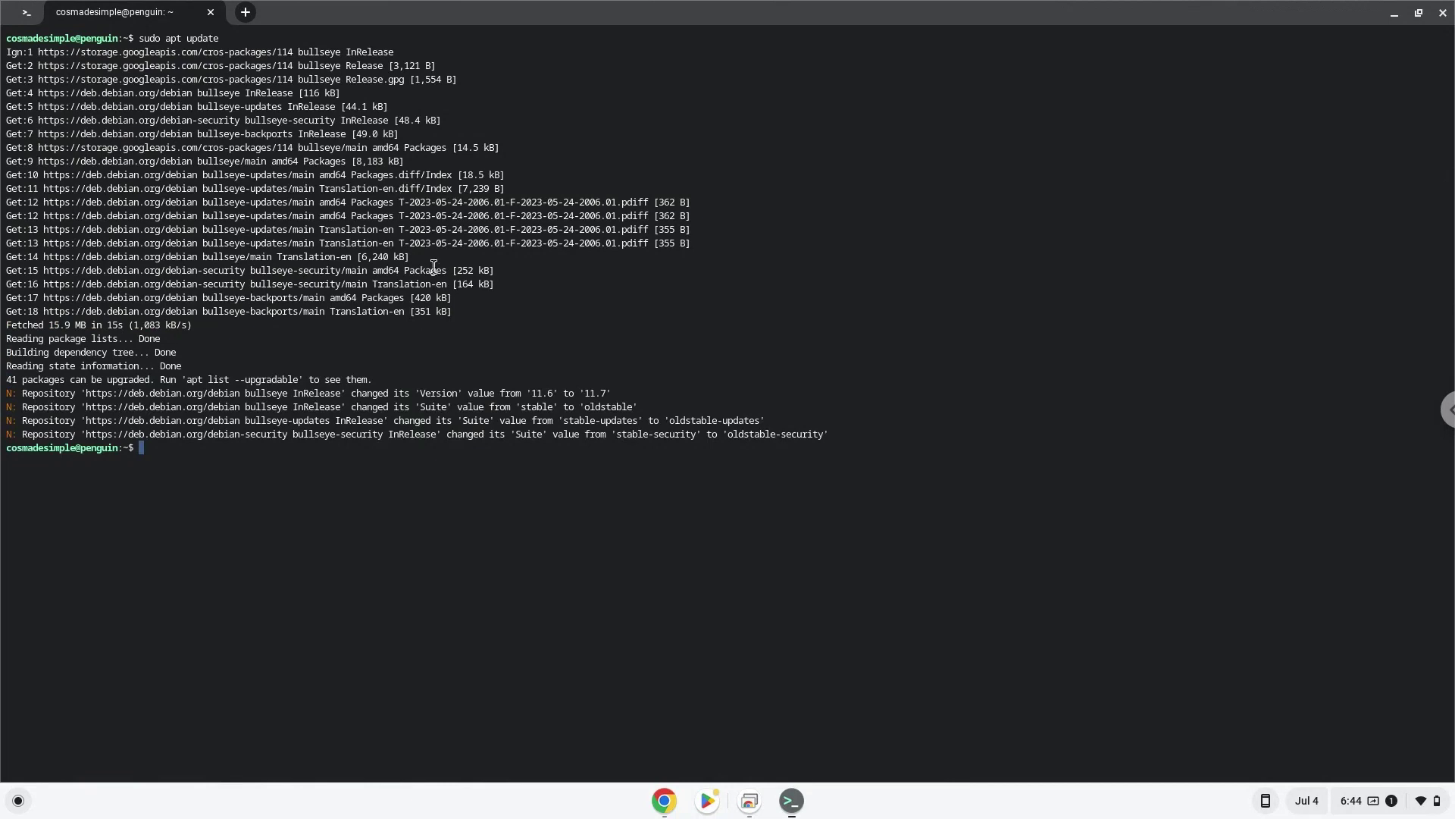
Step: Copy the 'sudo apt install default-jdk kmenuedit' line from the Google Doc
left_click(663, 802)
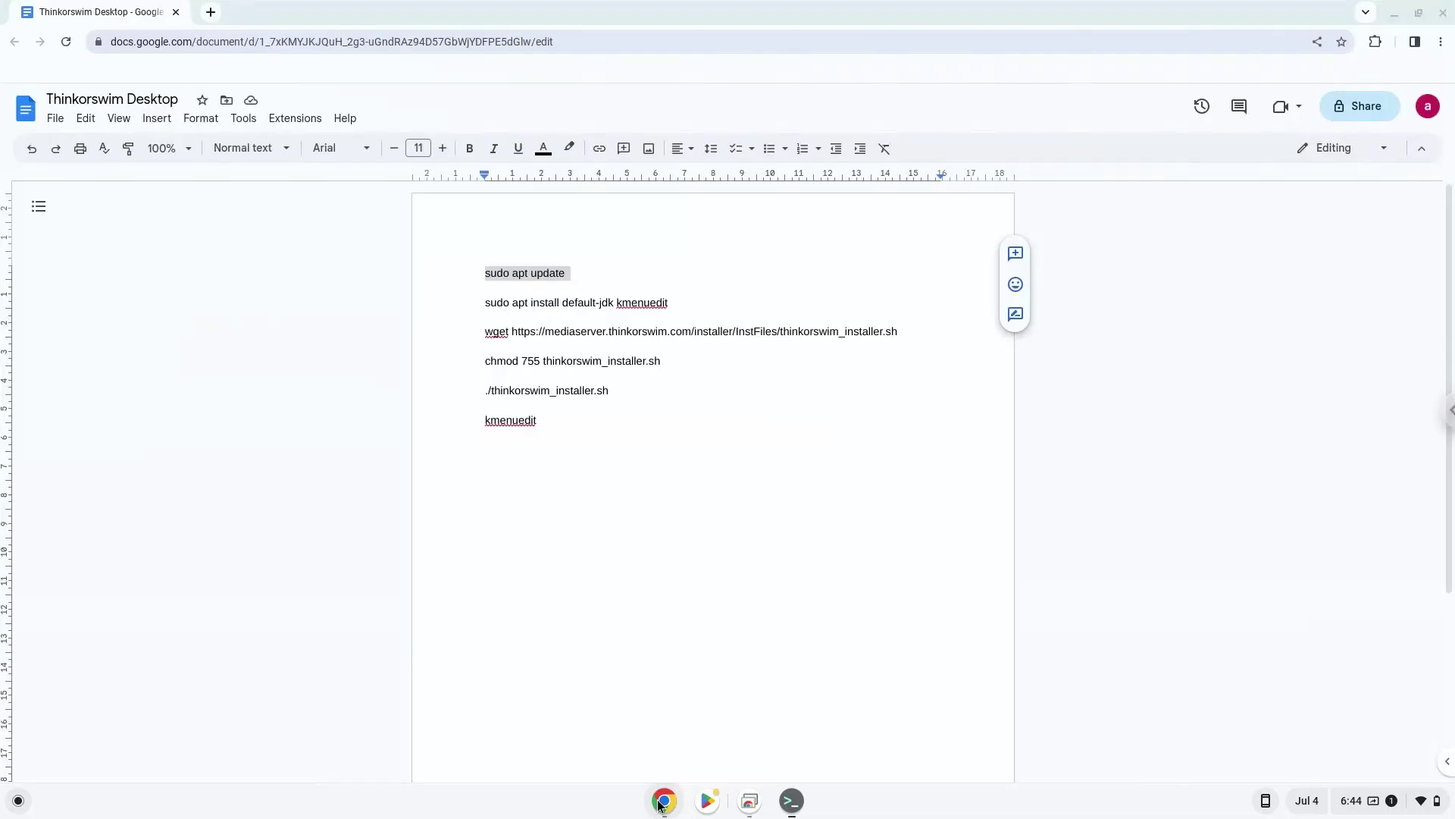
triple_click(538, 303)
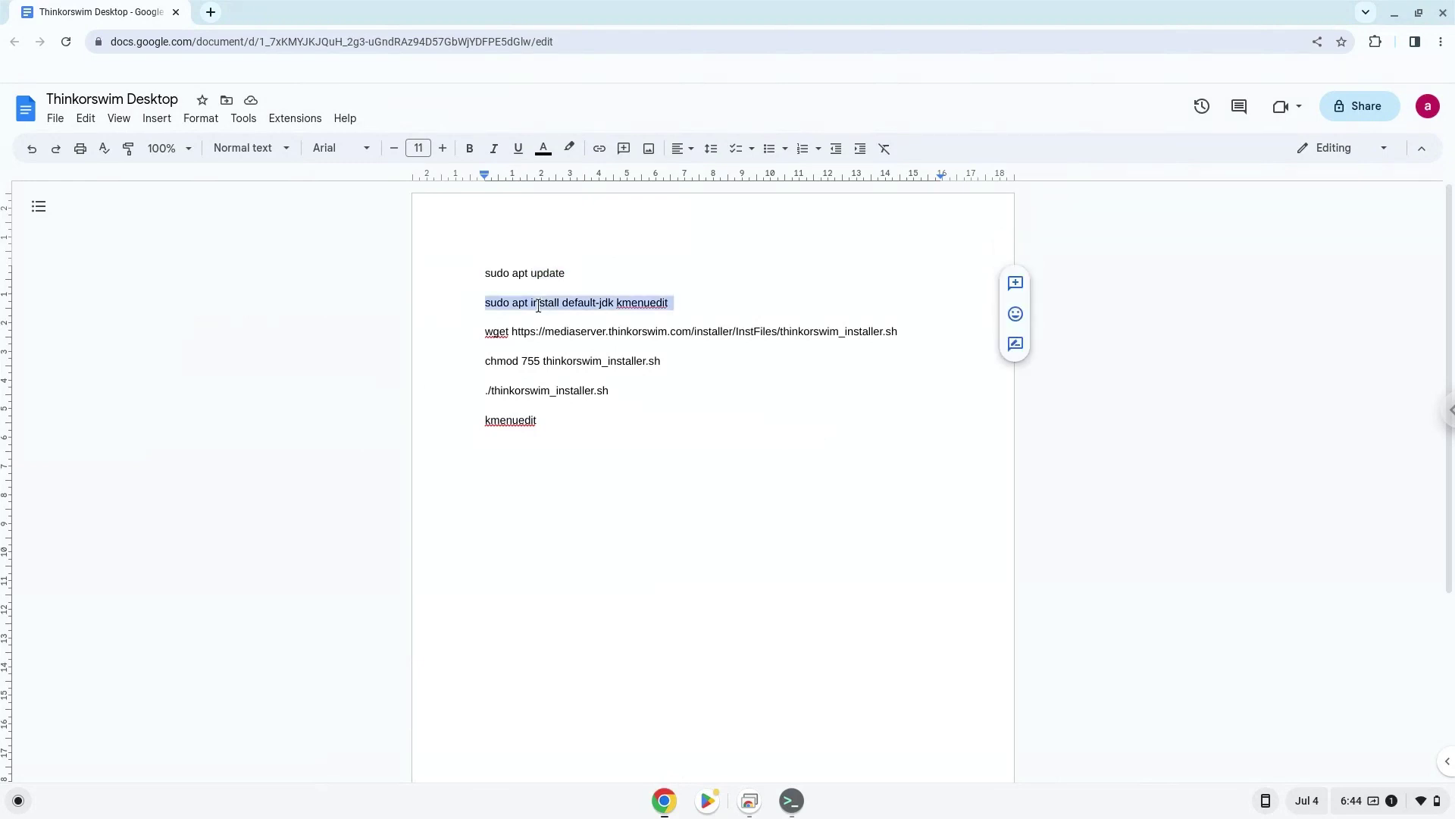
right_click(539, 304)
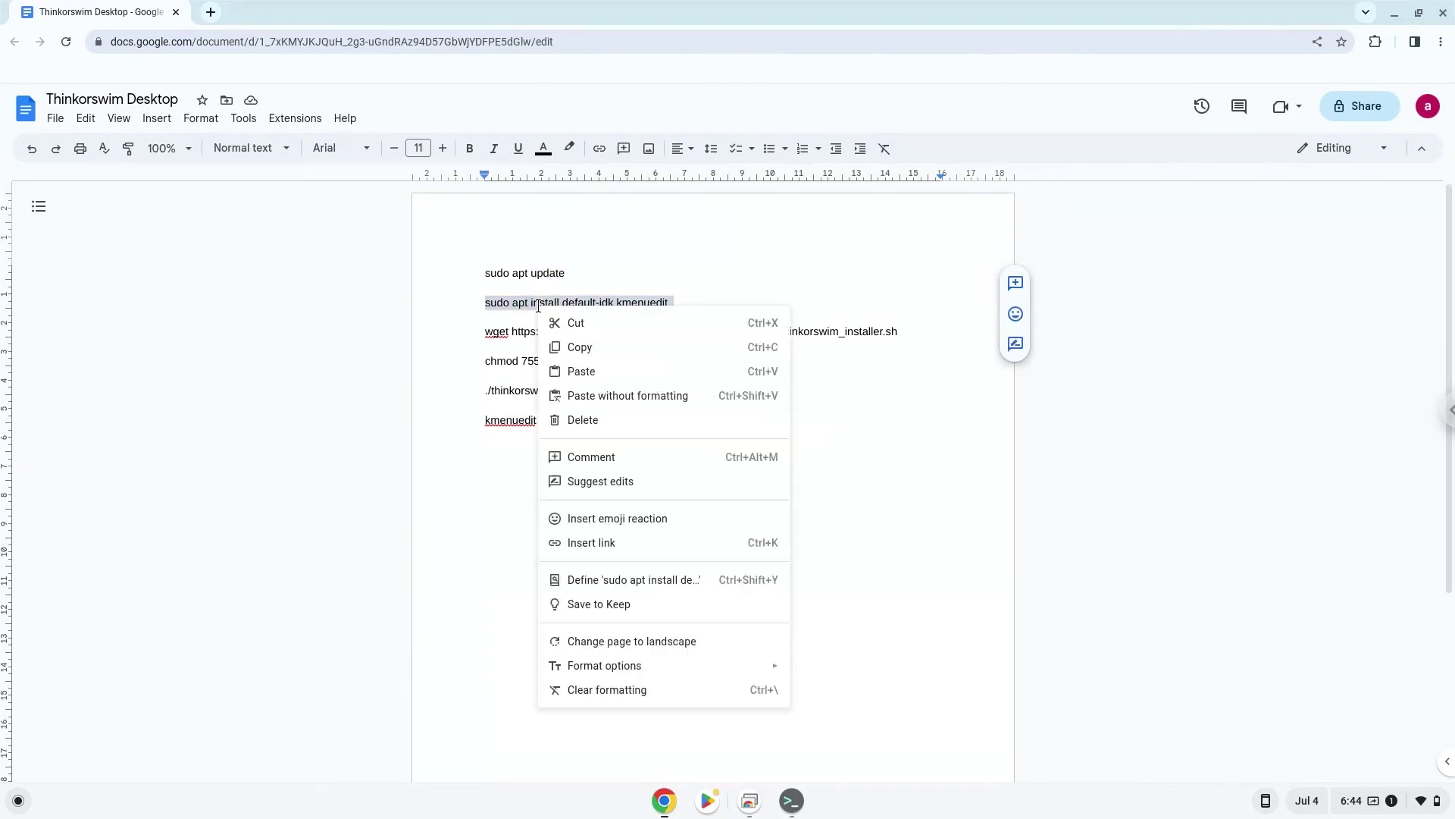
left_click(579, 348)
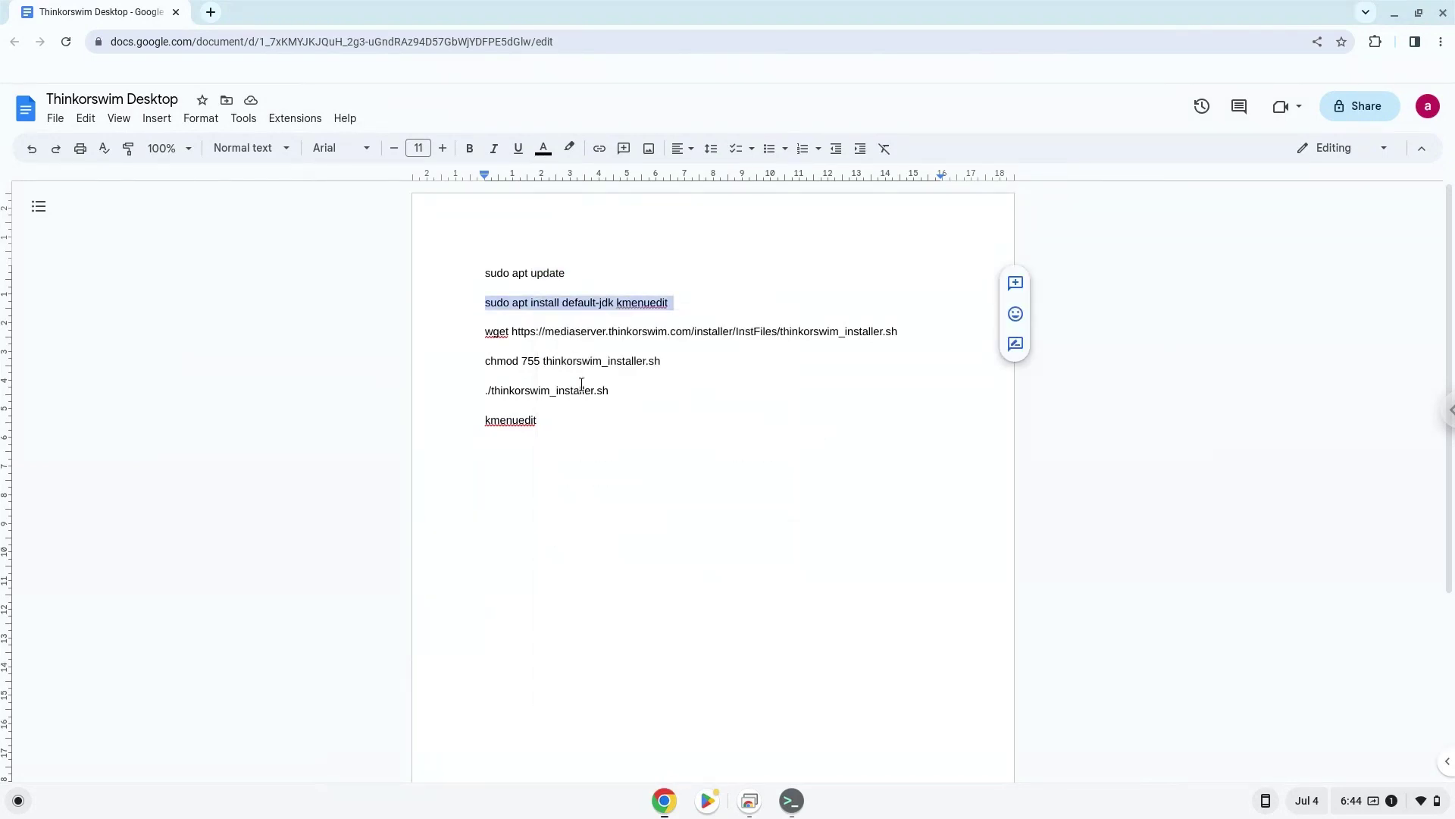
Step: Run the install command in Terminal, confirm the packages, and return to the Doc
left_click(784, 803)
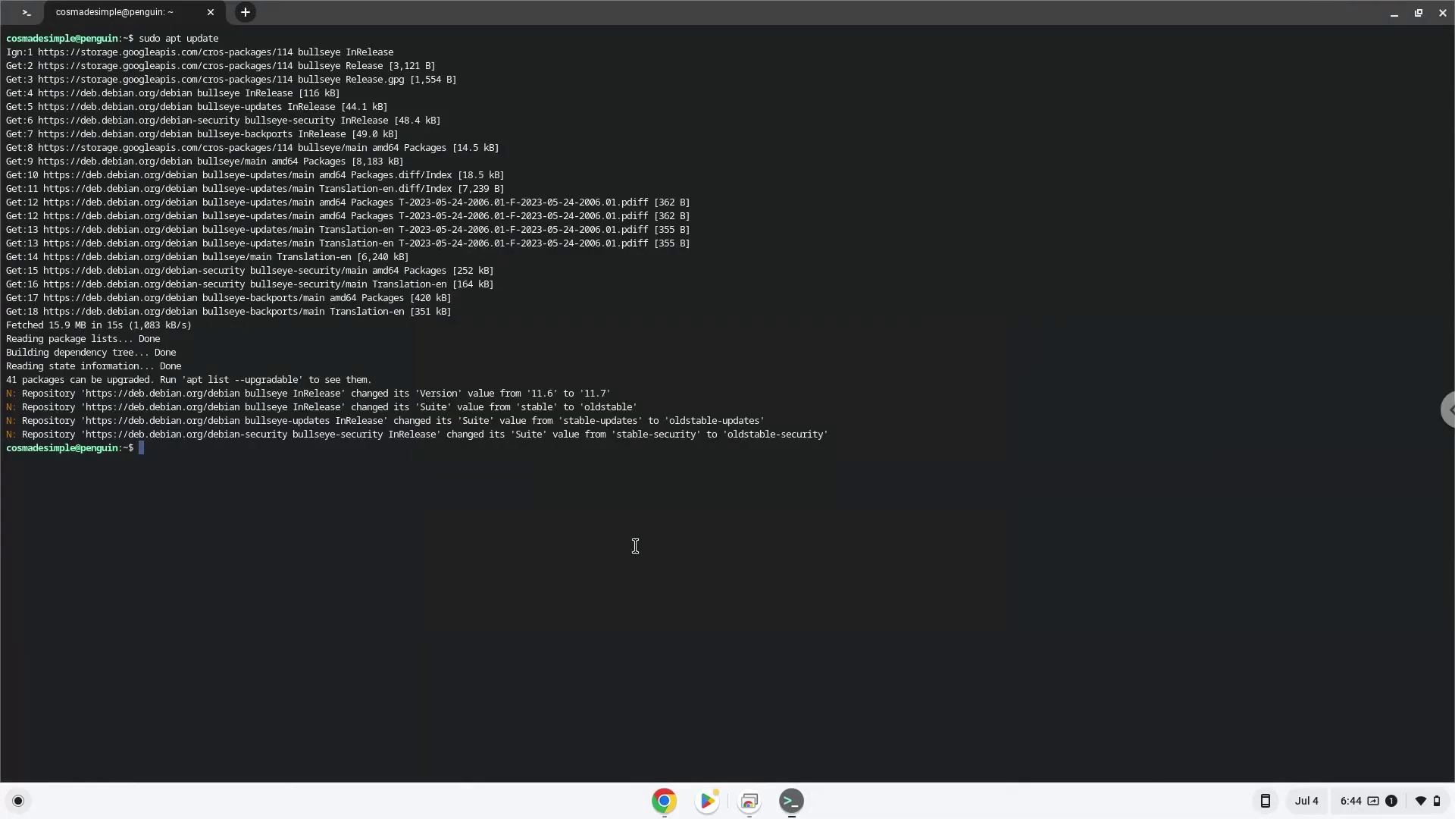
key("ctrl+shift+v")
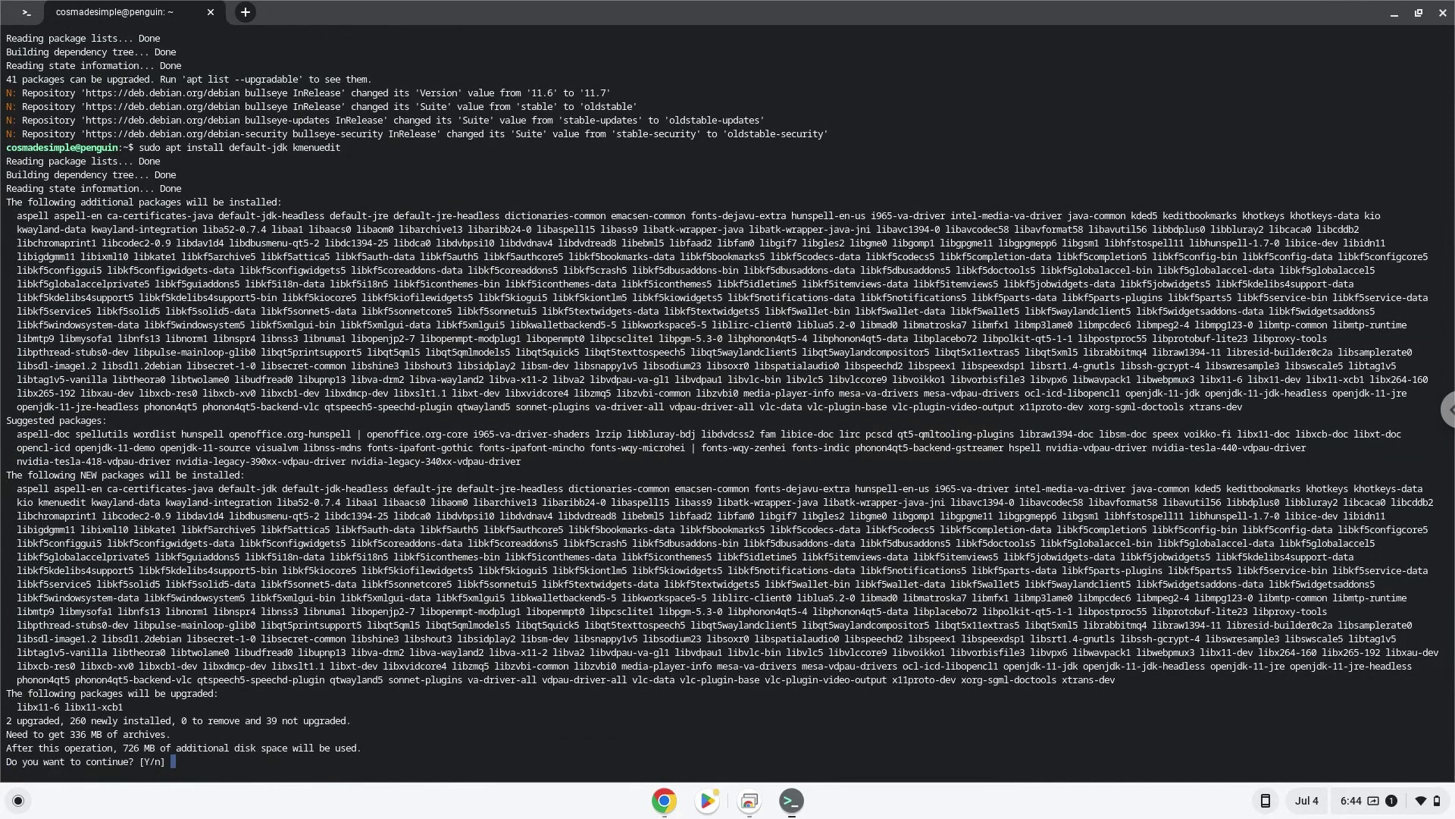
key("Return")
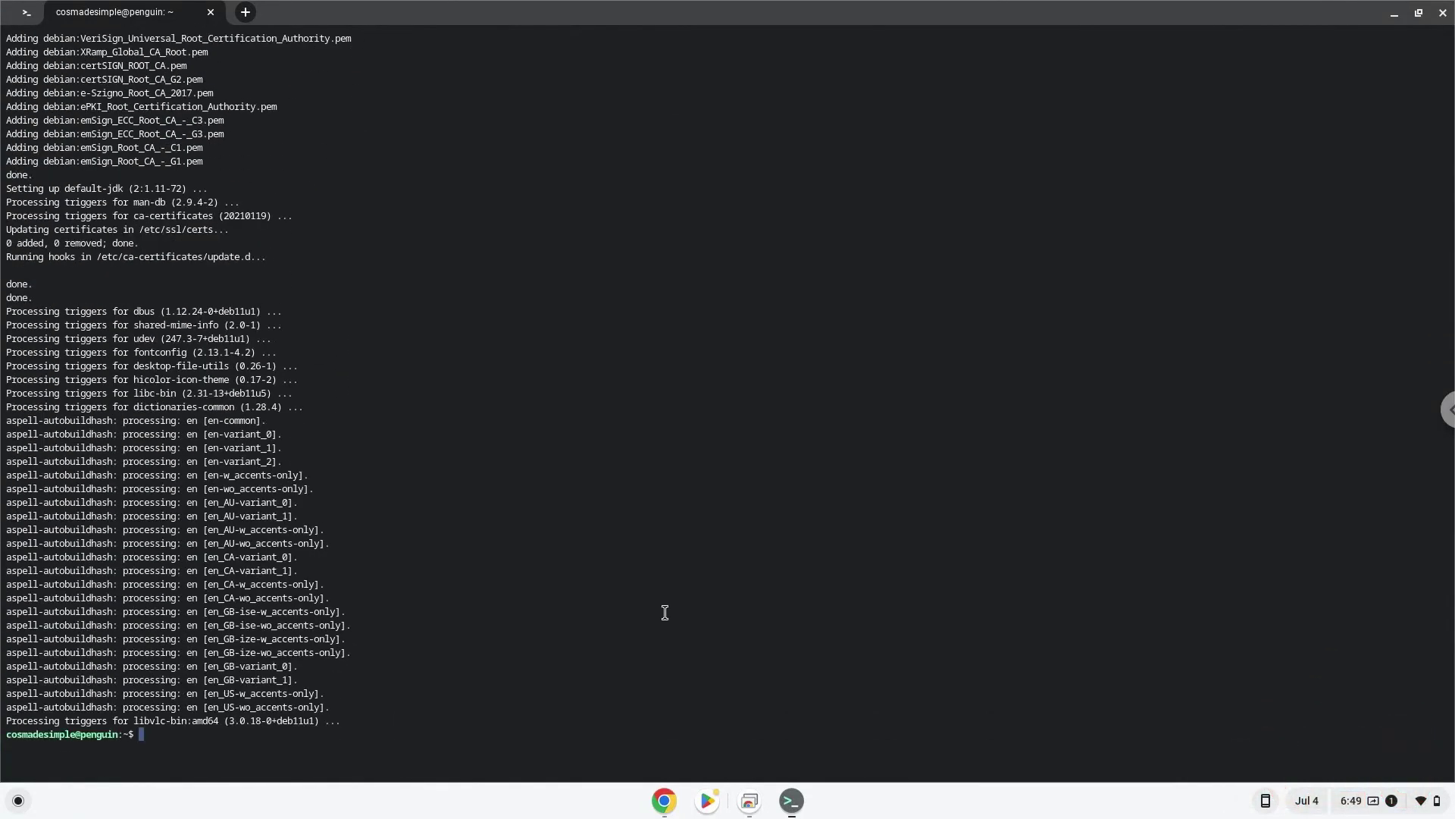
left_click(665, 802)
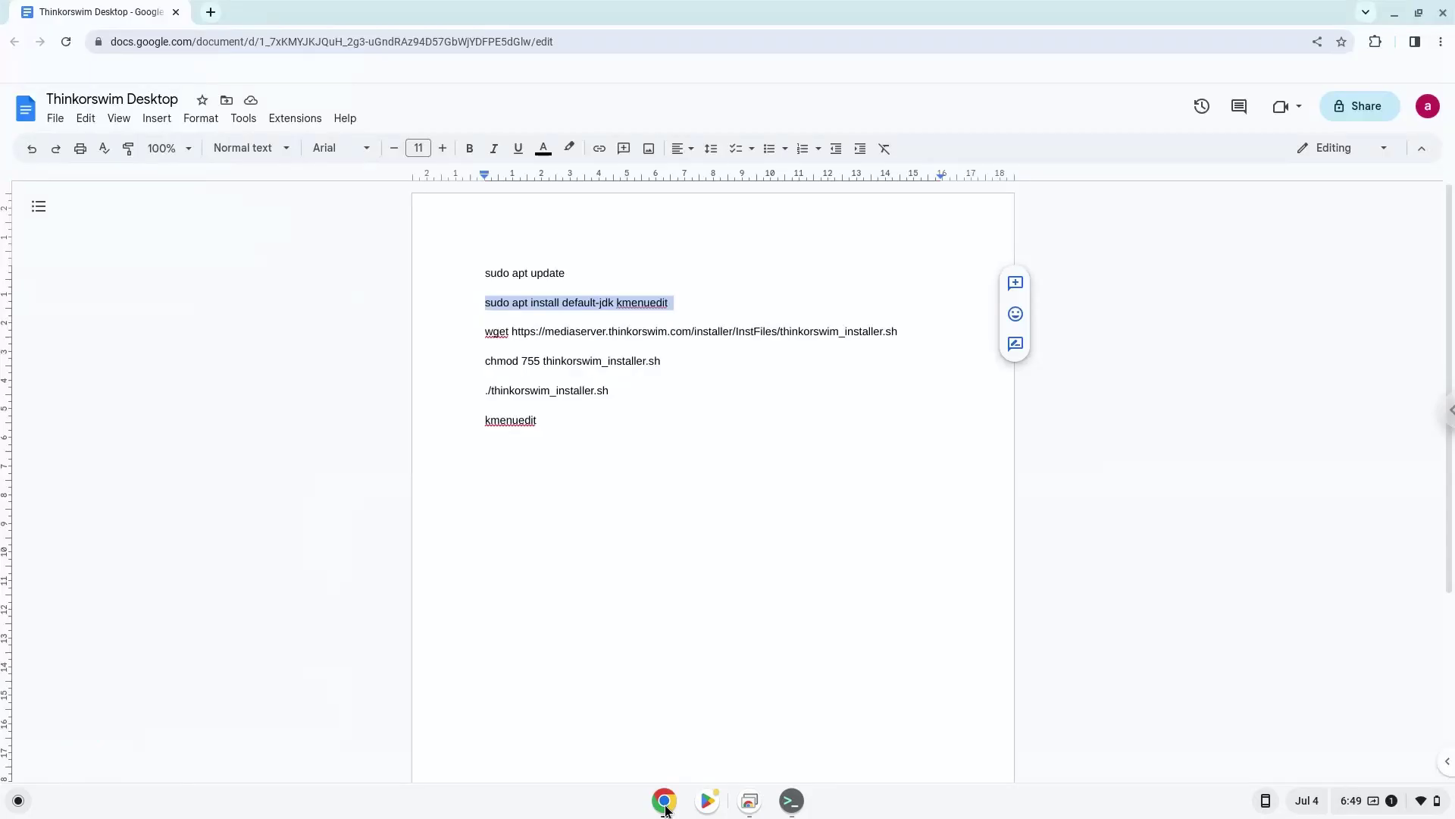
Step: Copy the wget line from the Doc and run it in Terminal to fetch thinkorswim_installer.sh
triple_click(622, 332)
right_click(621, 332)
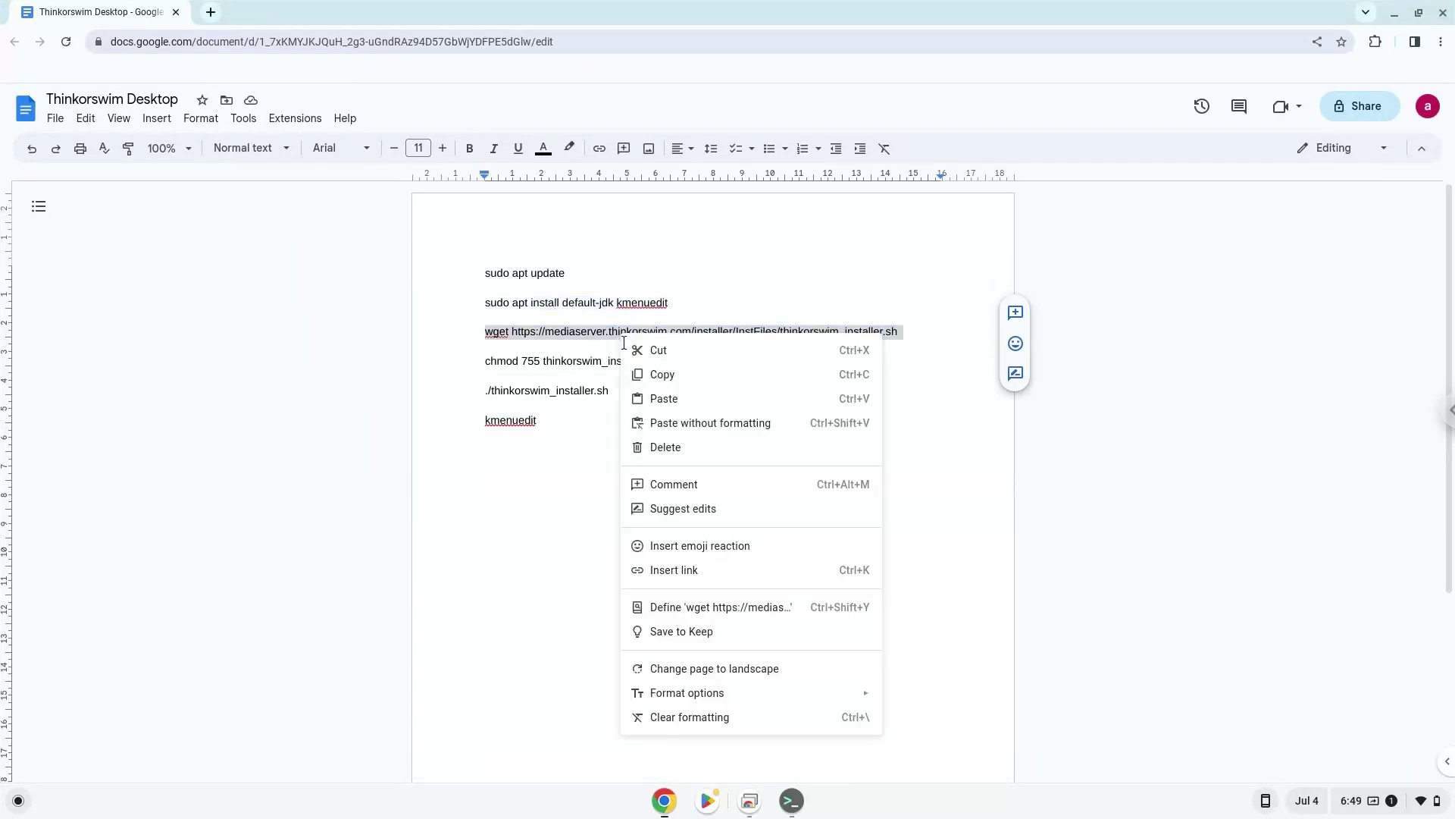
left_click(651, 377)
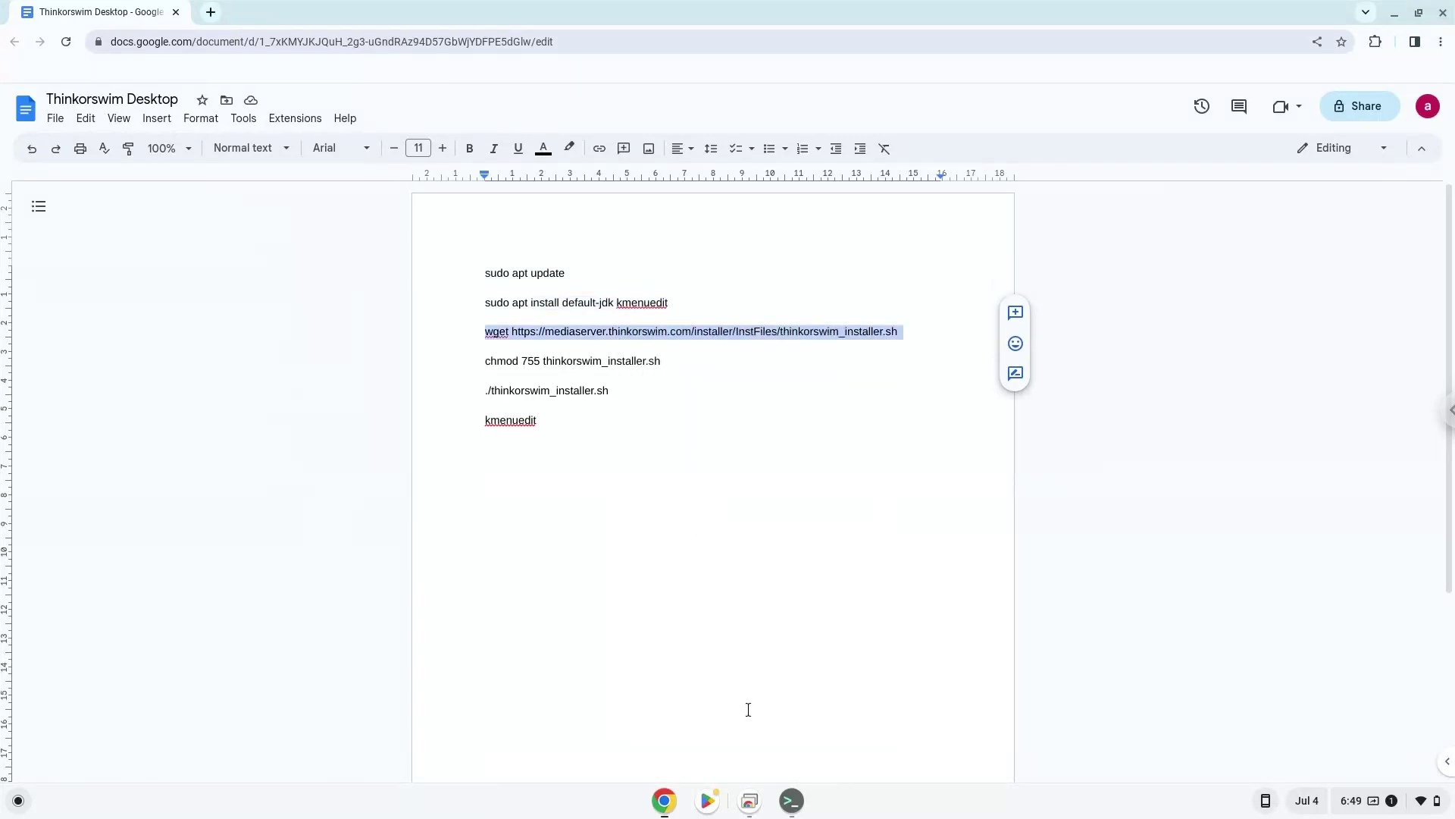
left_click(791, 801)
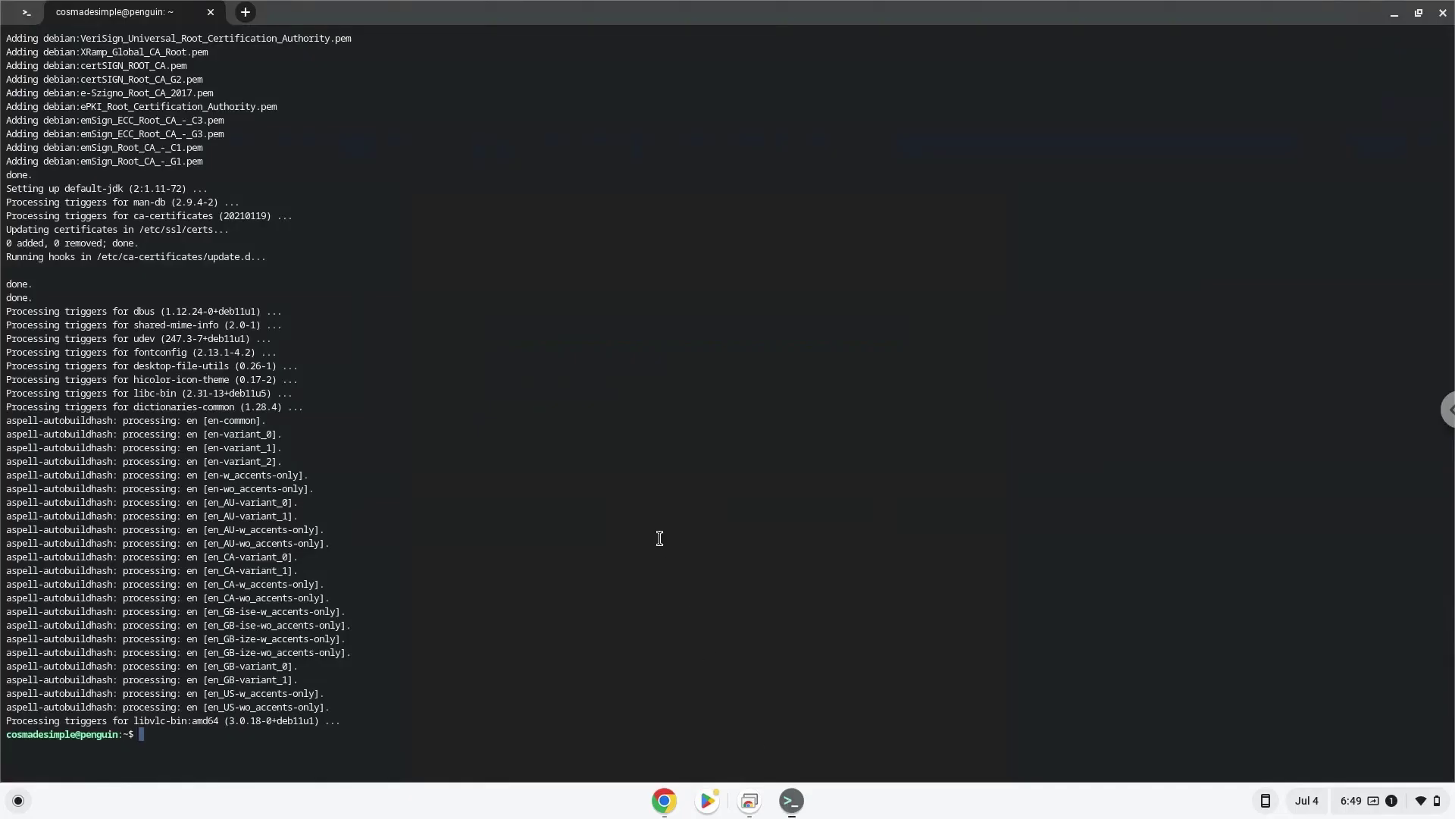
key("ctrl+shift+v")
key("Return")
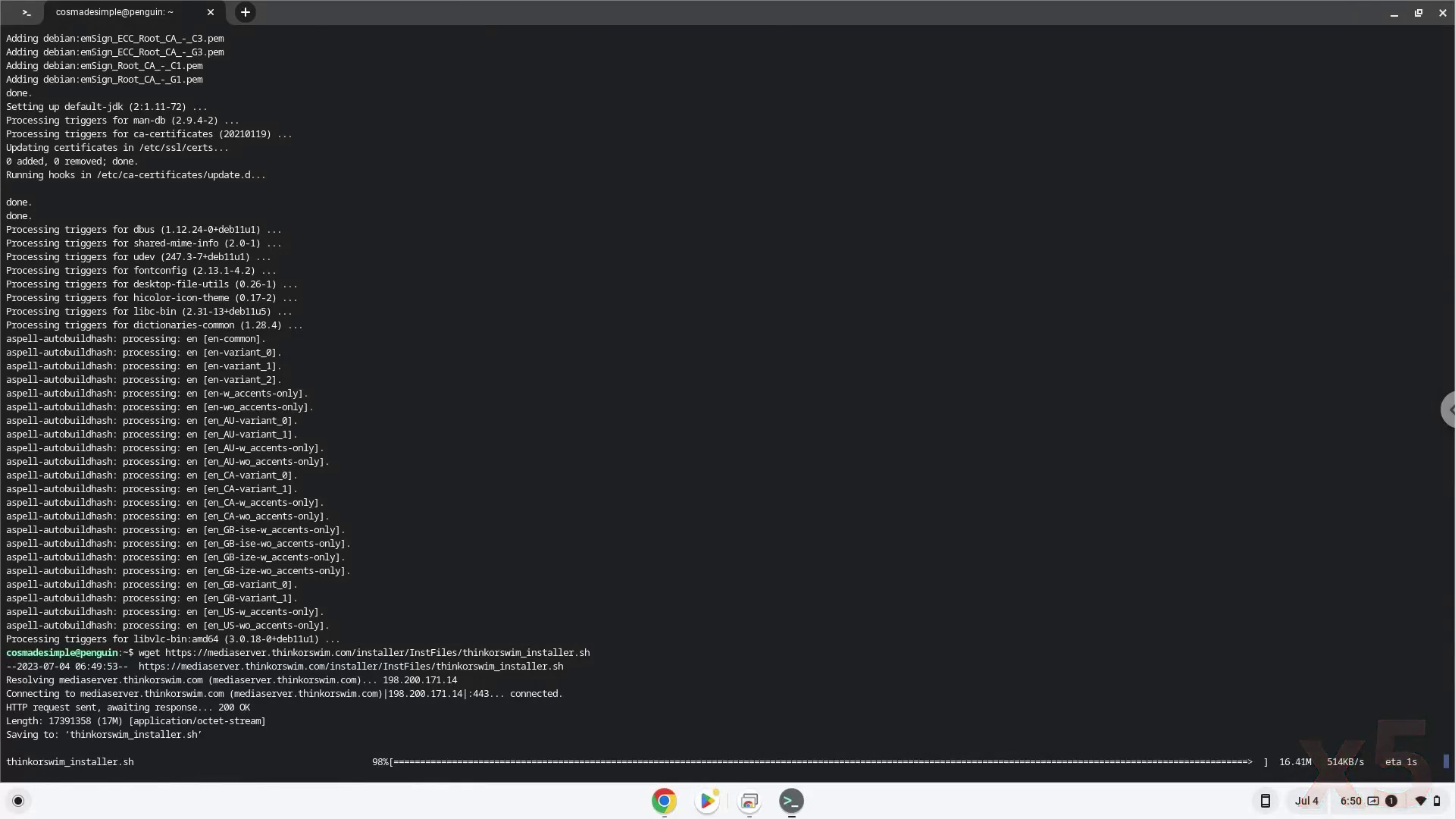
Step: Copy the chmod 755 line for thinkorswim_installer.sh from the Doc and run it in Terminal
left_click(666, 801)
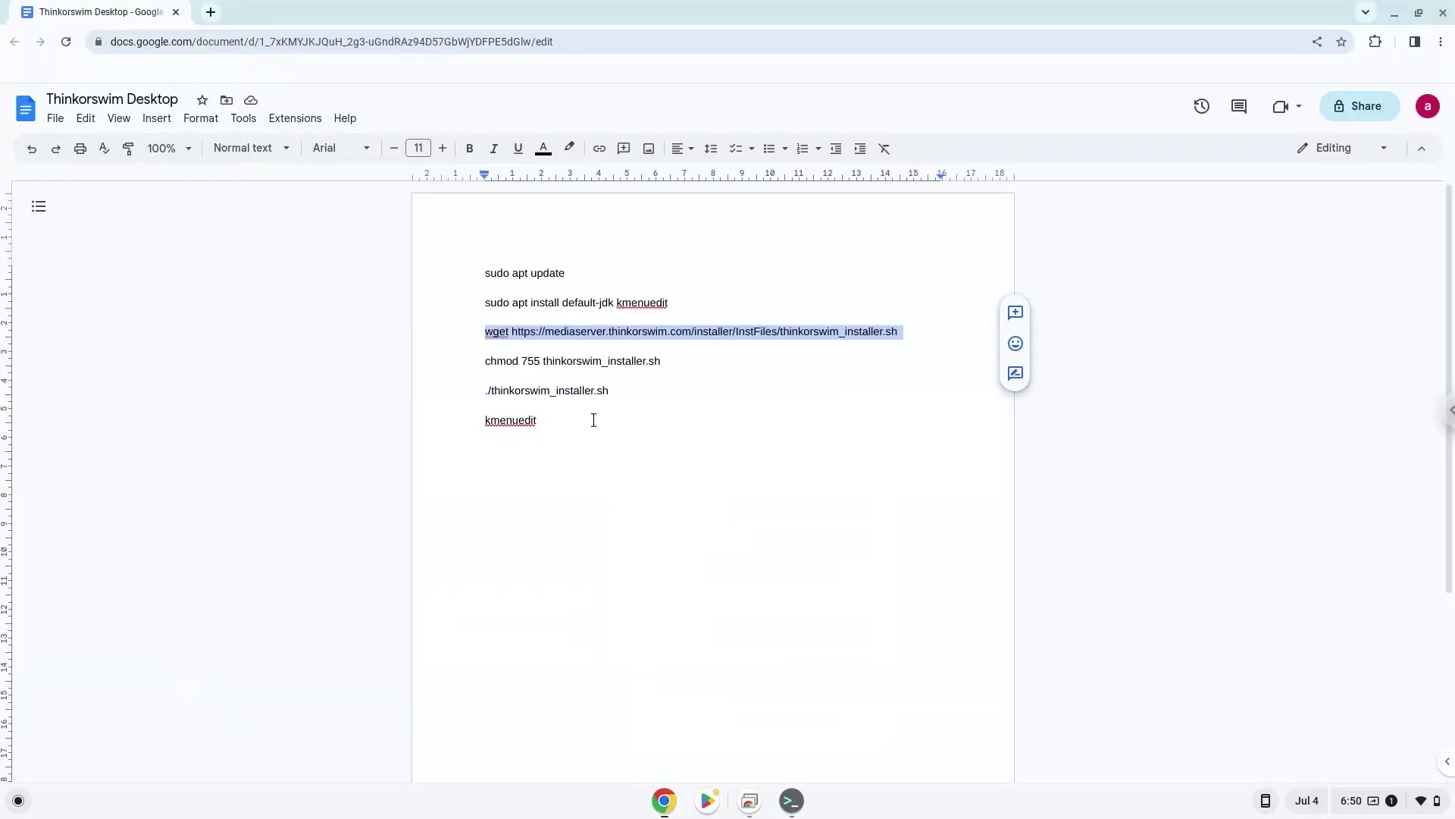
triple_click(560, 360)
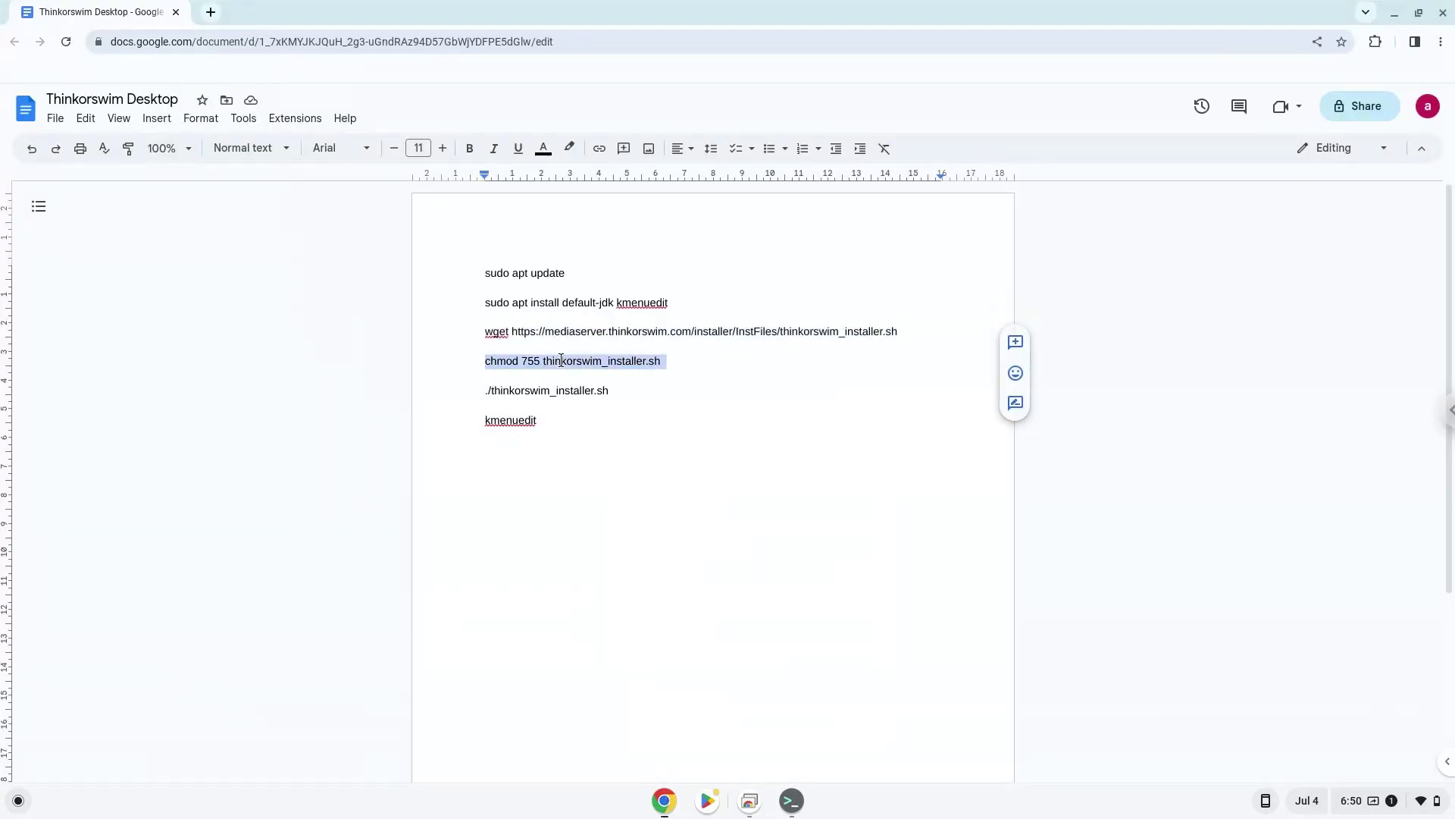
right_click(560, 361)
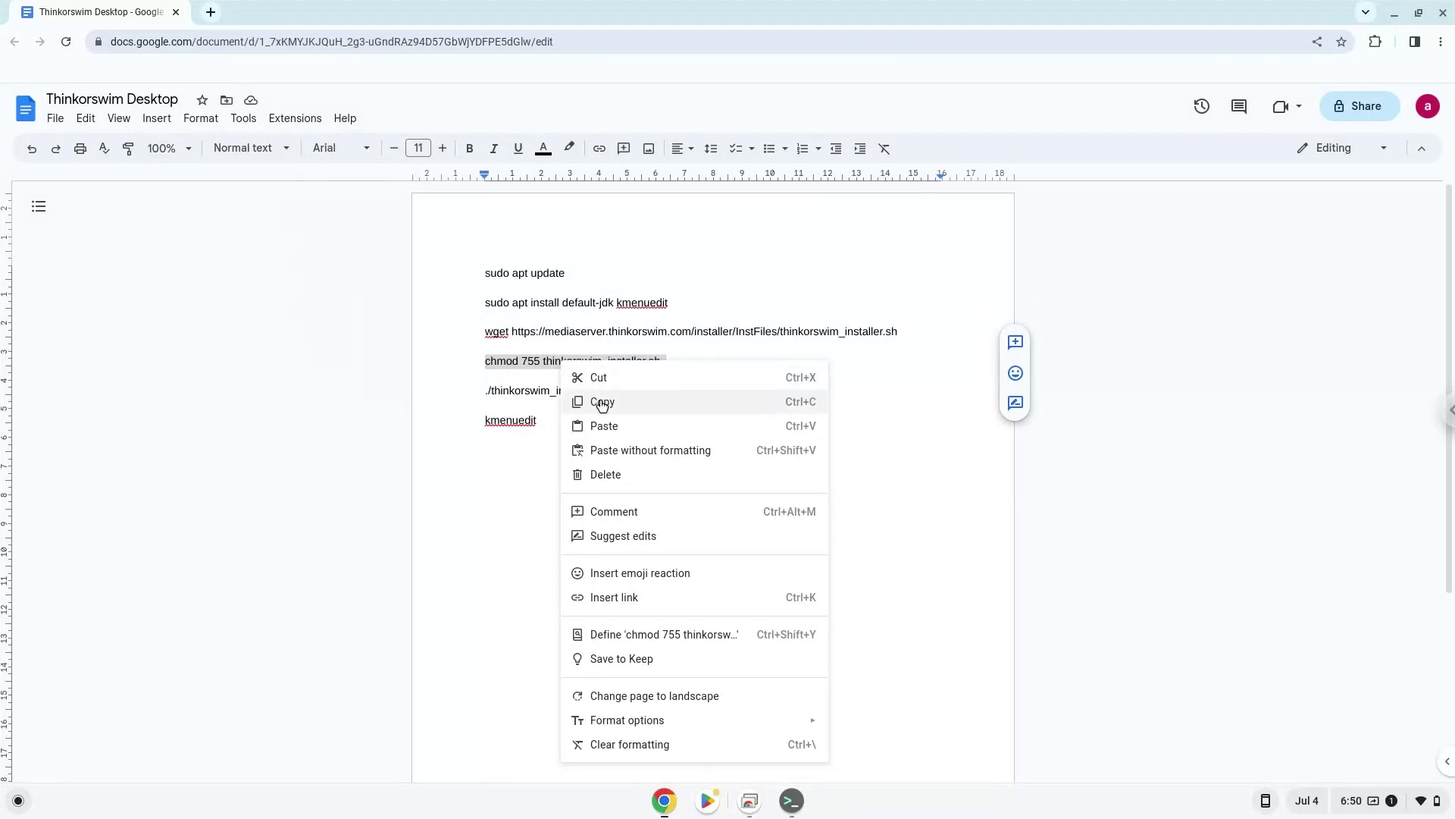
left_click(602, 403)
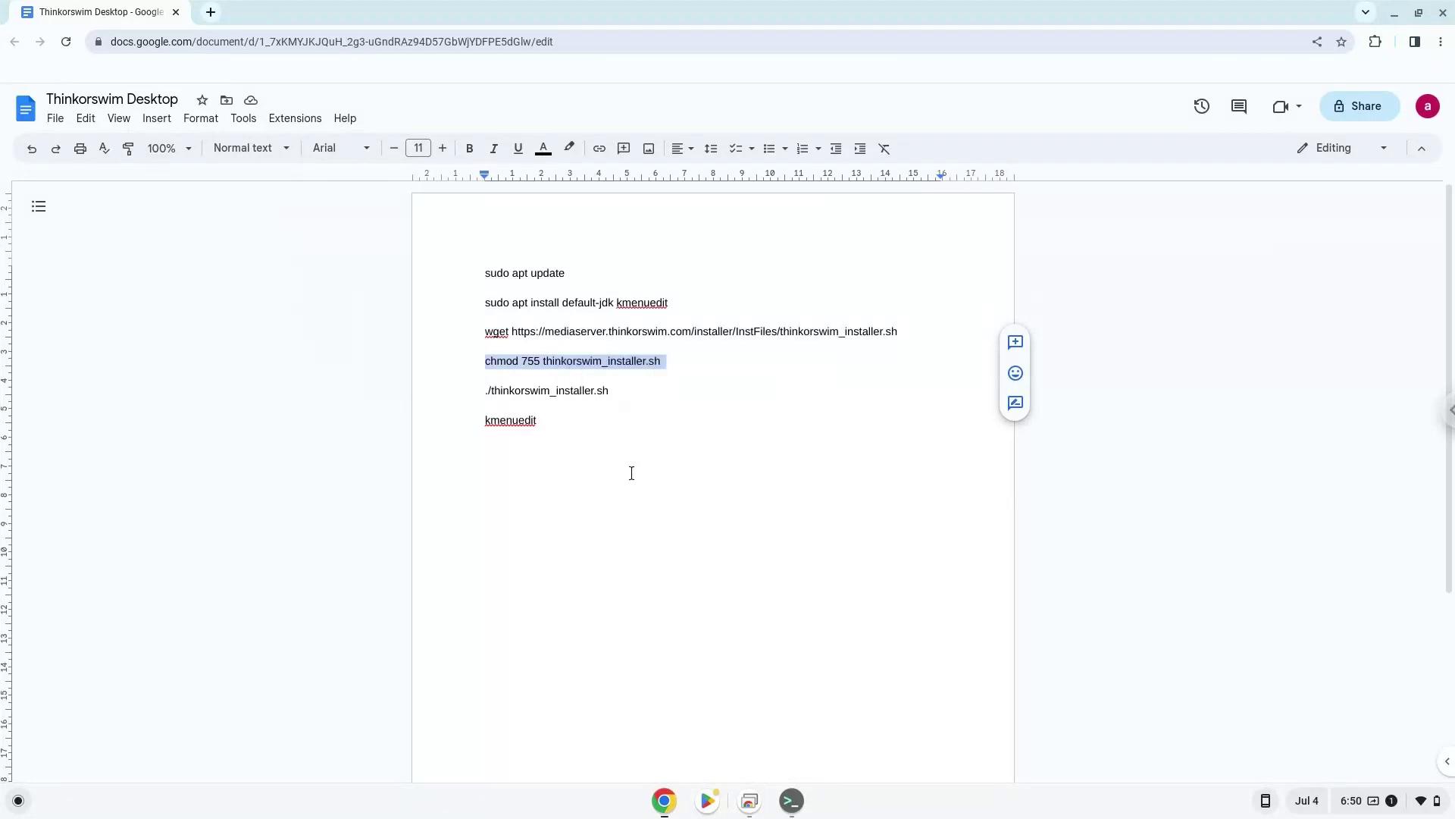
left_click(789, 803)
key("ctrl+shift+v")
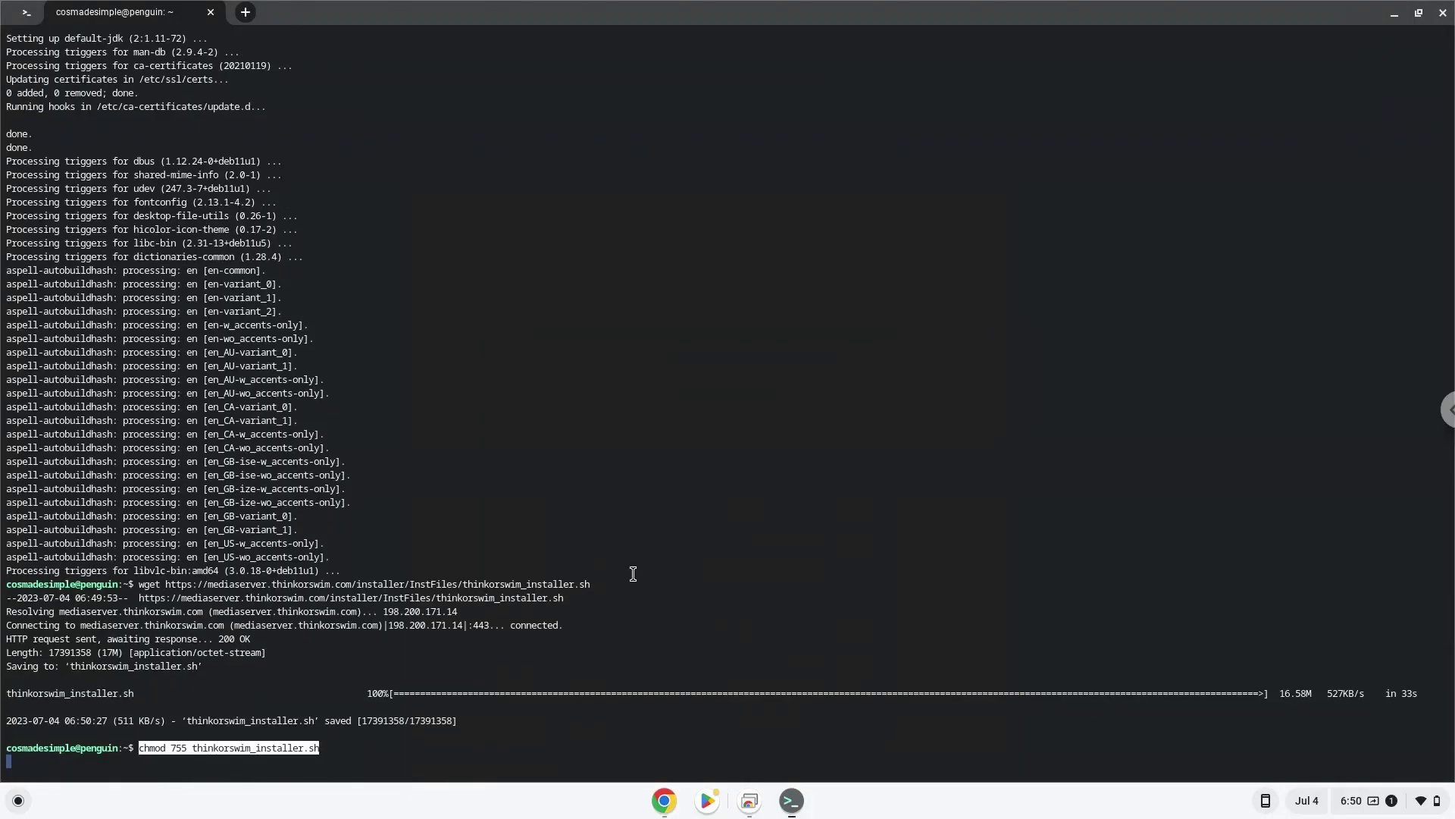
key("Return")
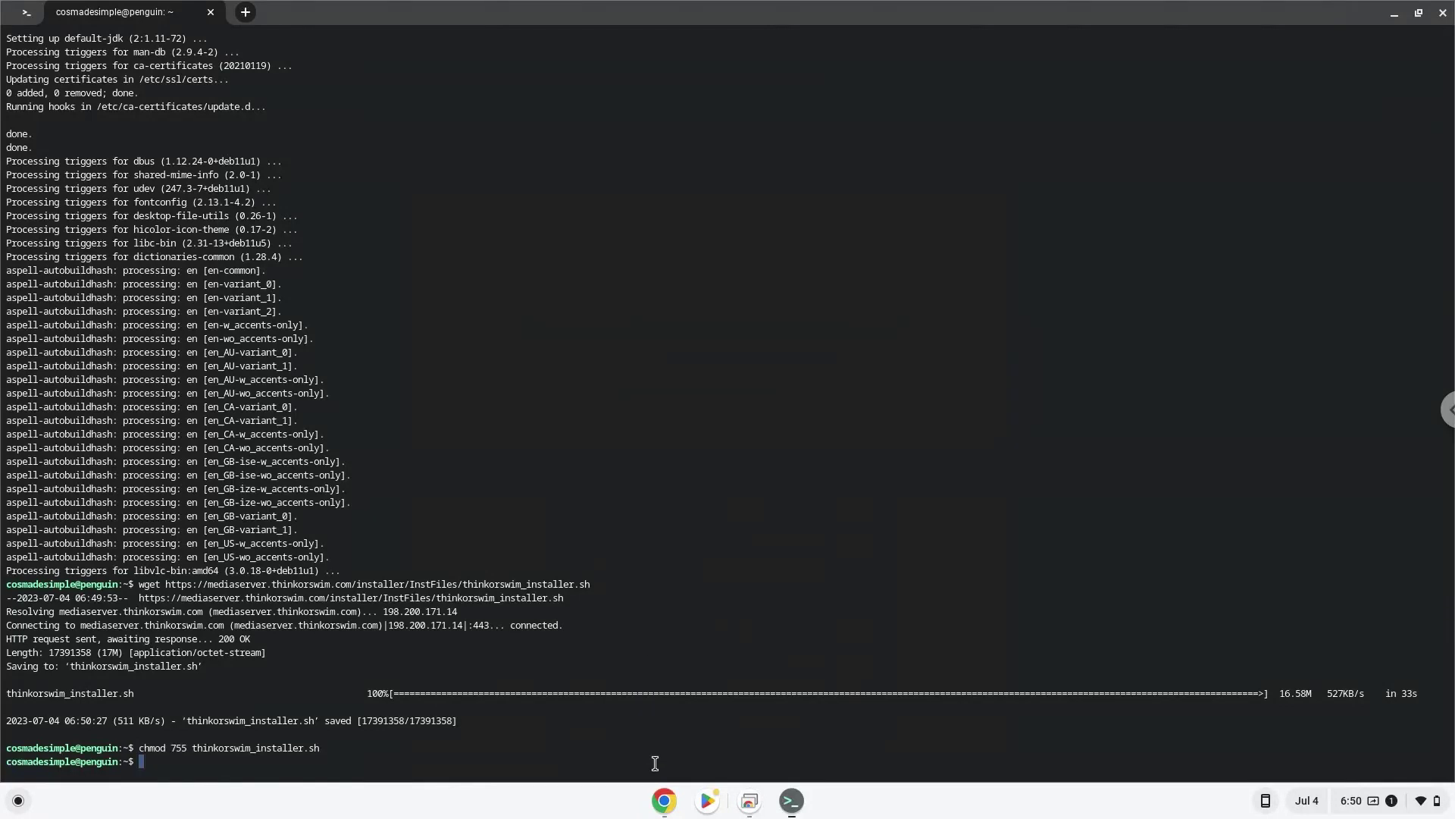
Step: Copy './thinkorswim_installer.sh' from the Doc and run it in Terminal to start the installer
left_click(662, 801)
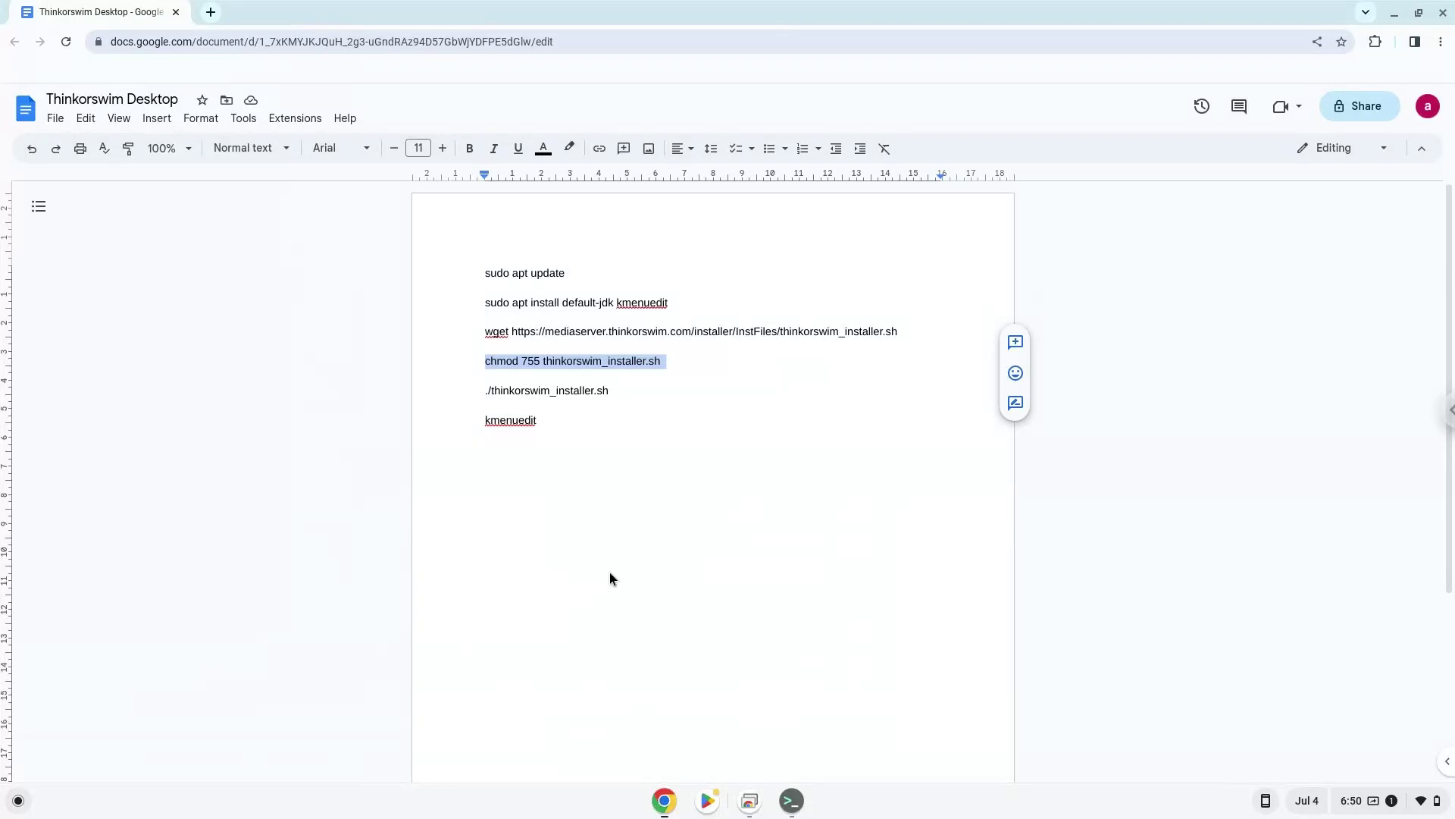
triple_click(582, 390)
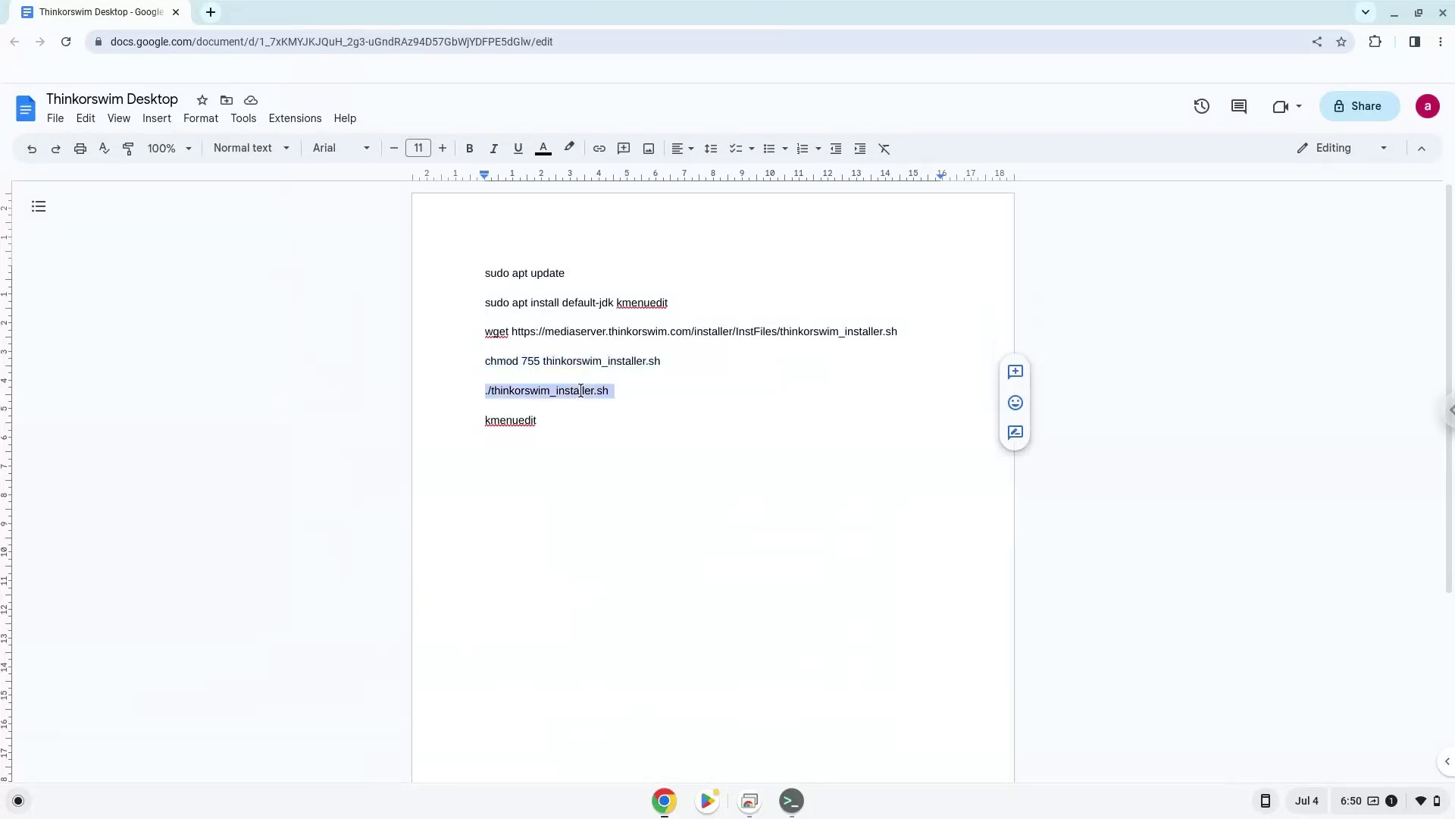
right_click(581, 390)
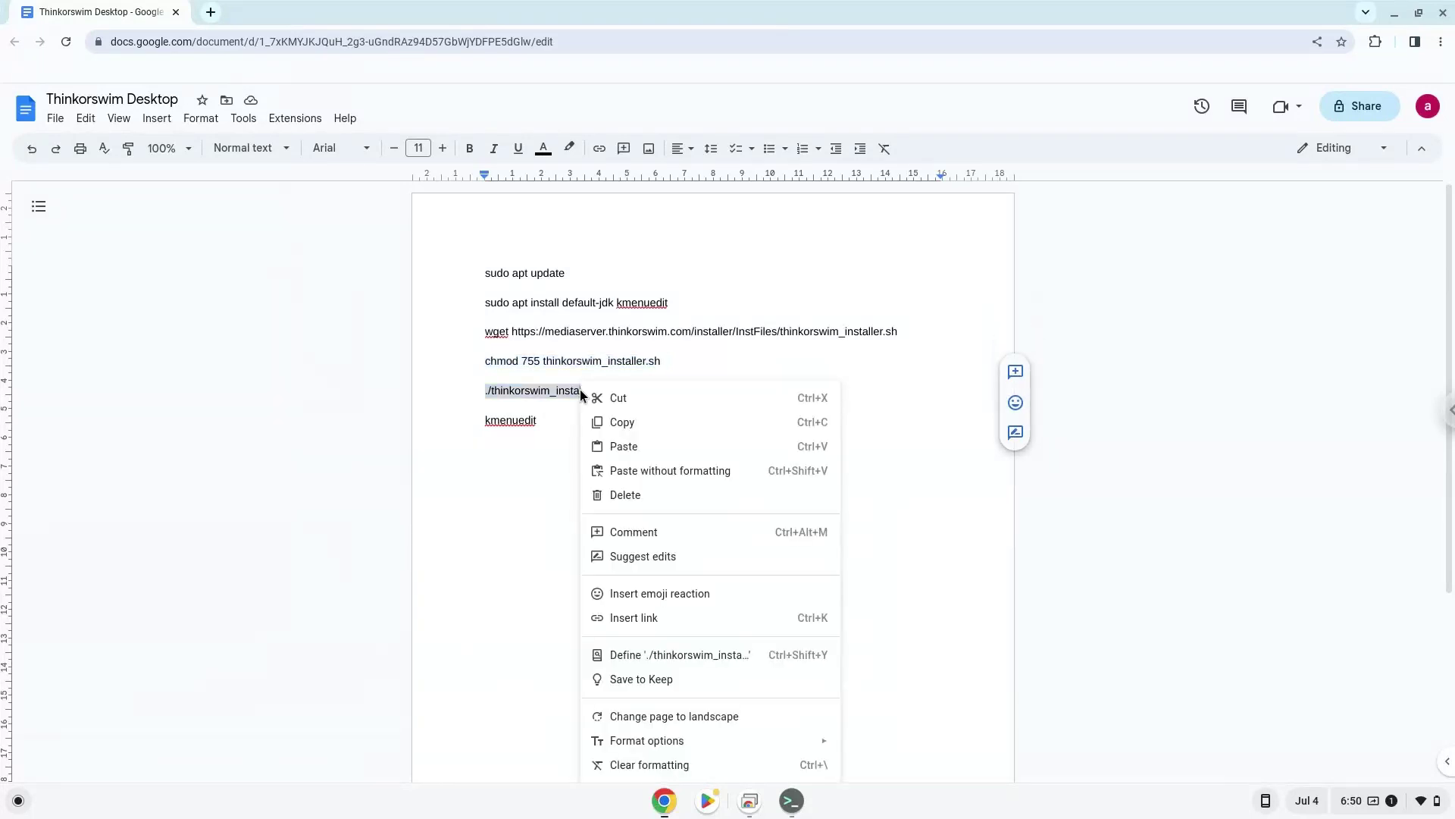
left_click(624, 423)
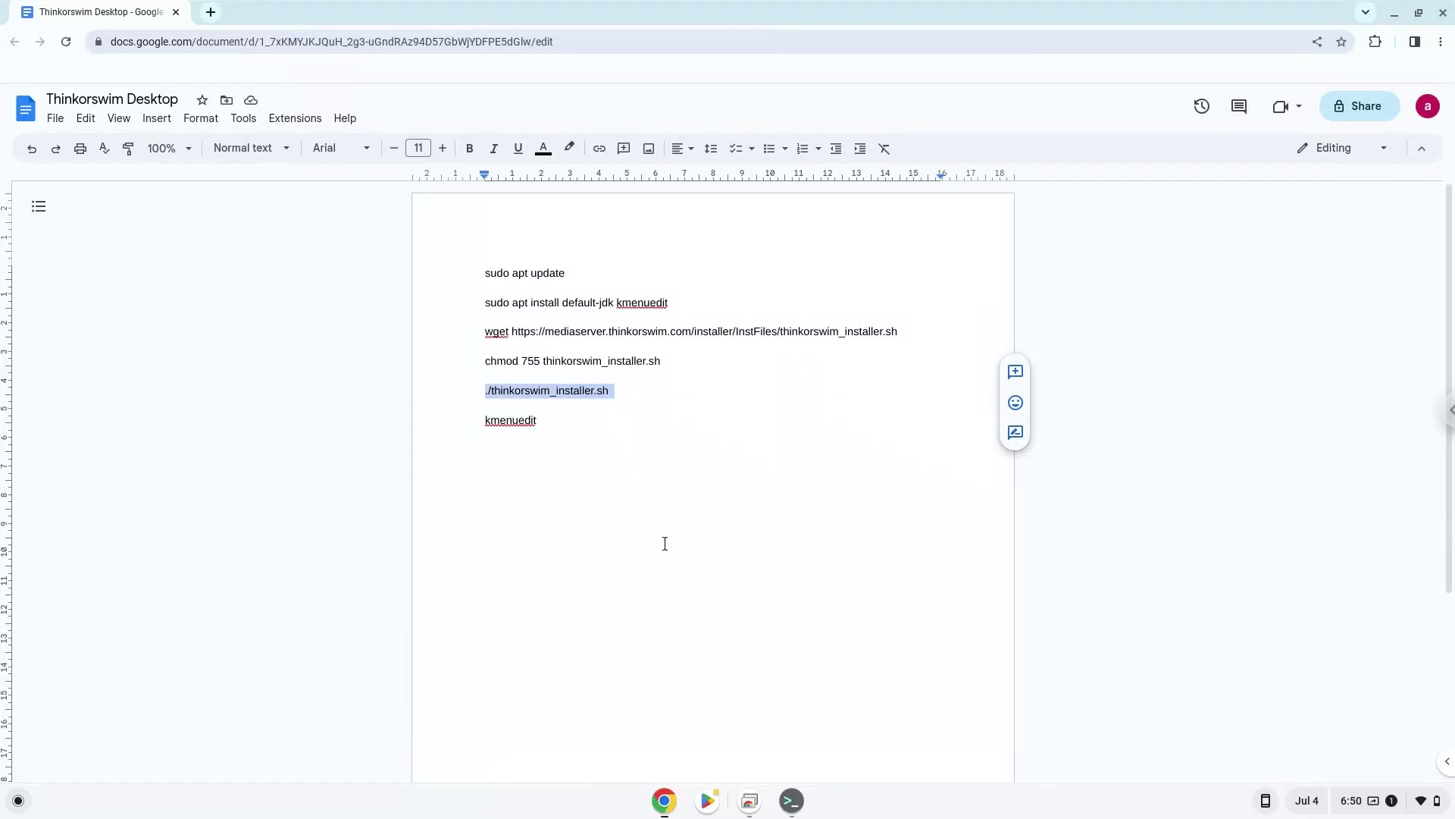
left_click(791, 800)
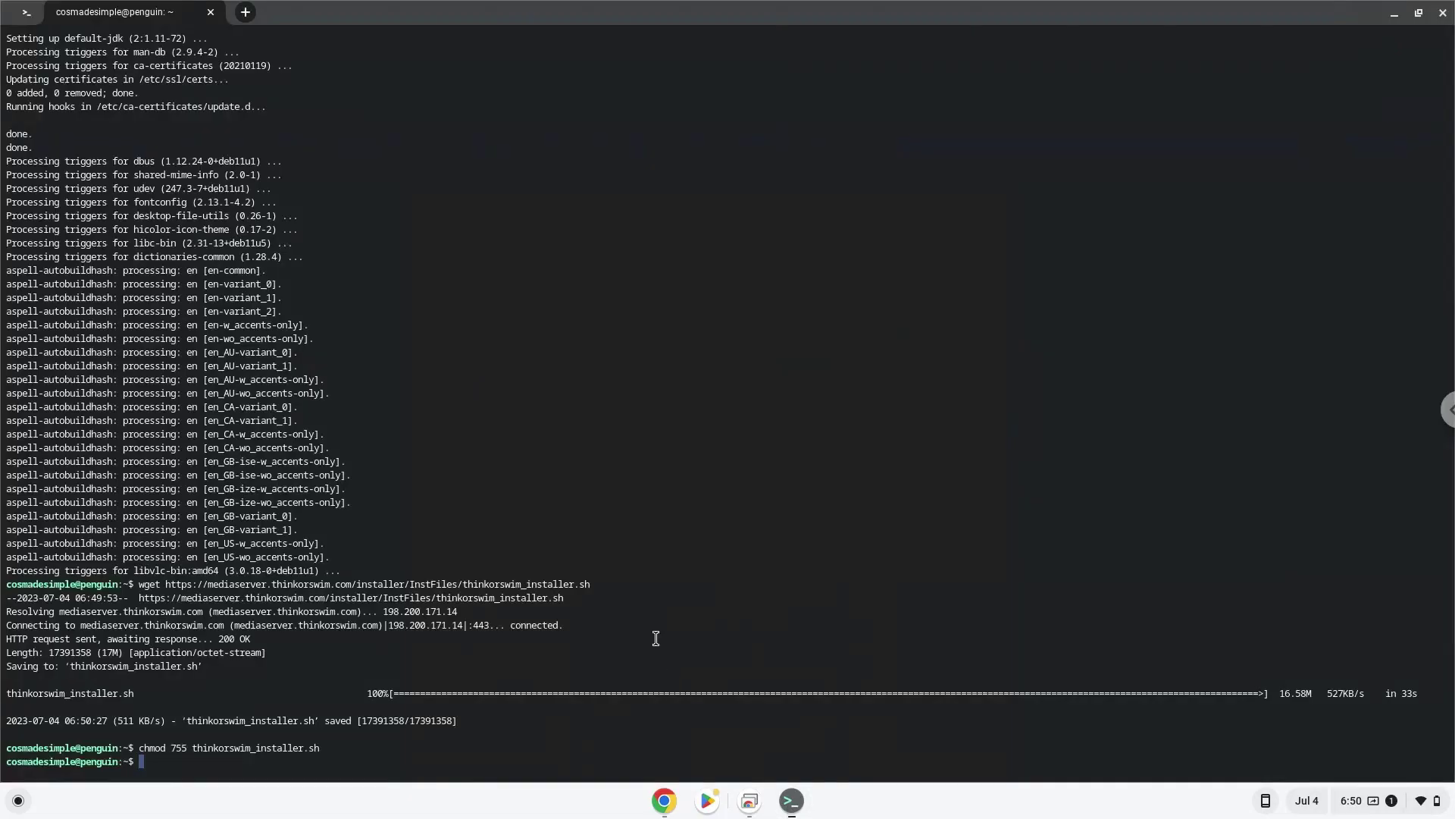
key("ctrl+shift+v")
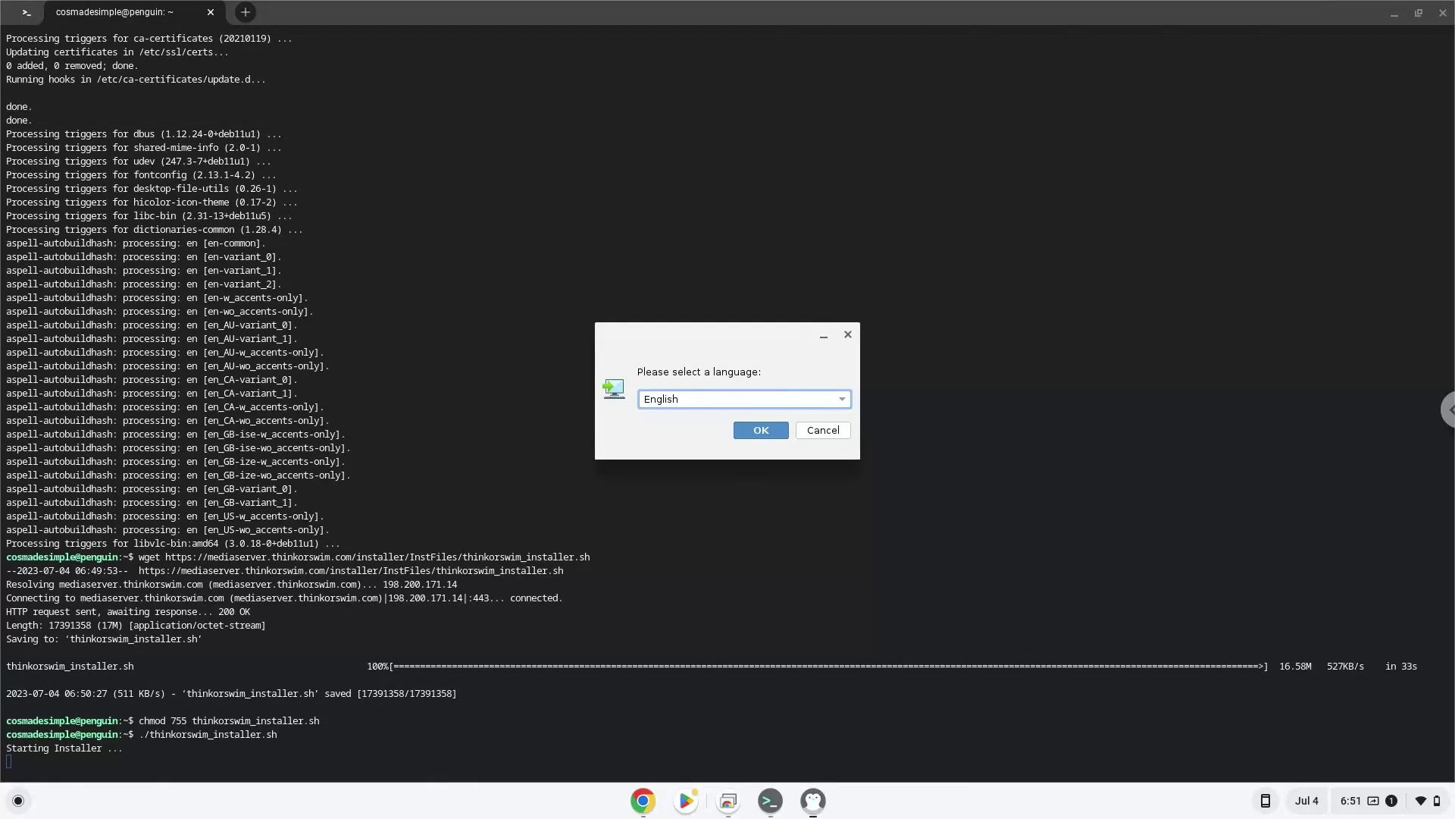
Step: Choose English, keep TD Ameritrade as provider, and accept the license agreement
left_click(764, 430)
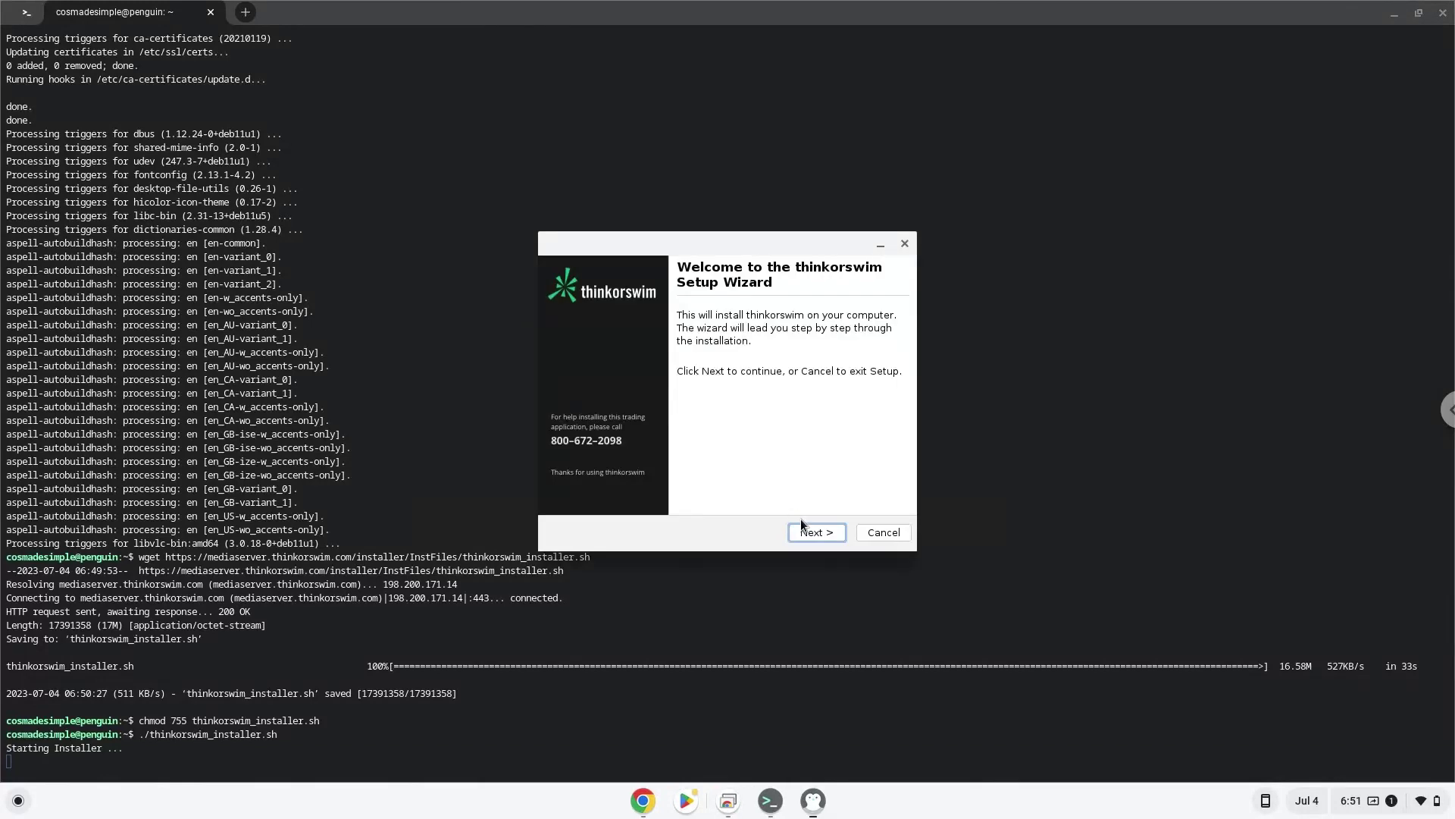
left_click(801, 532)
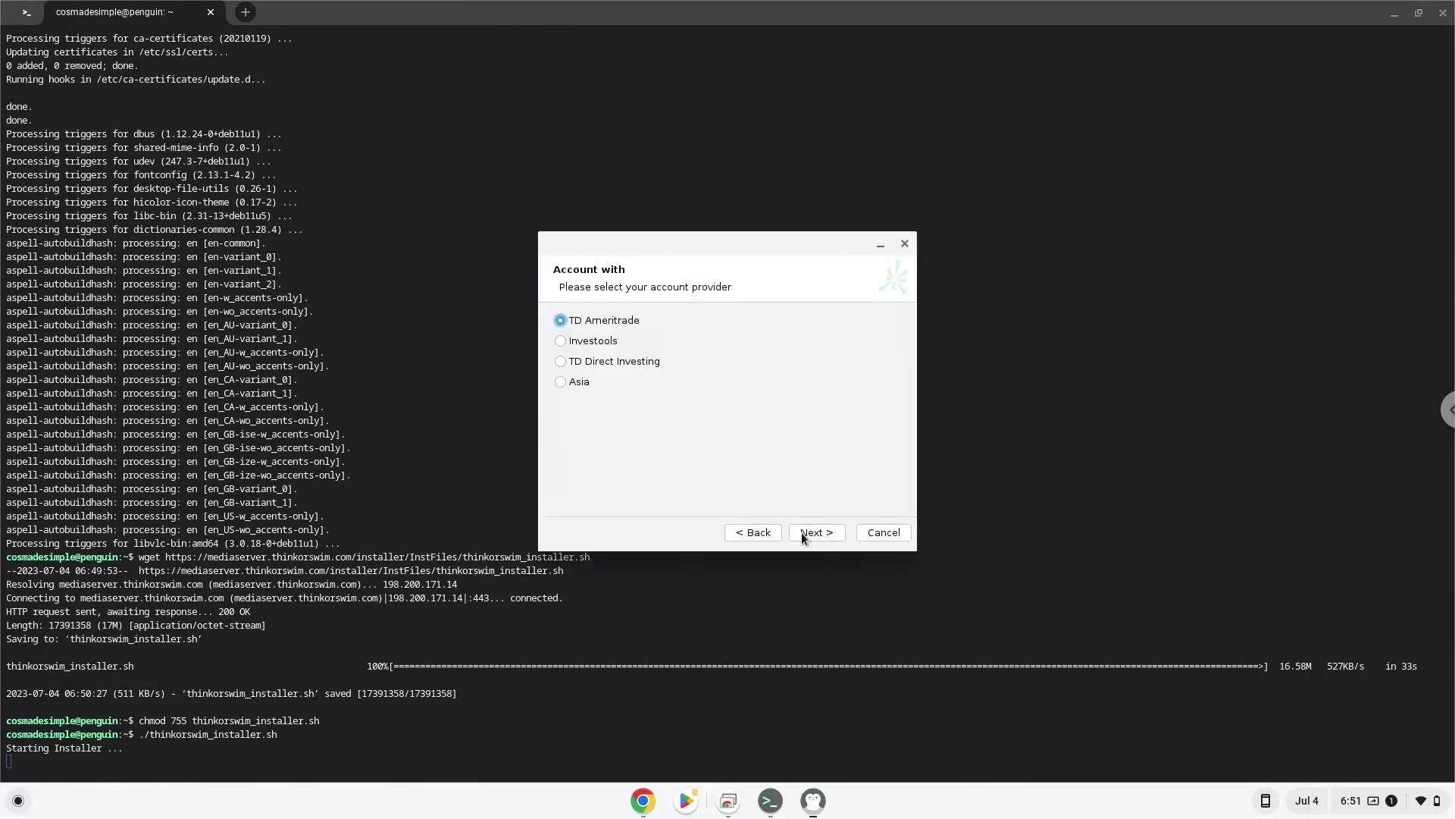
left_click(802, 535)
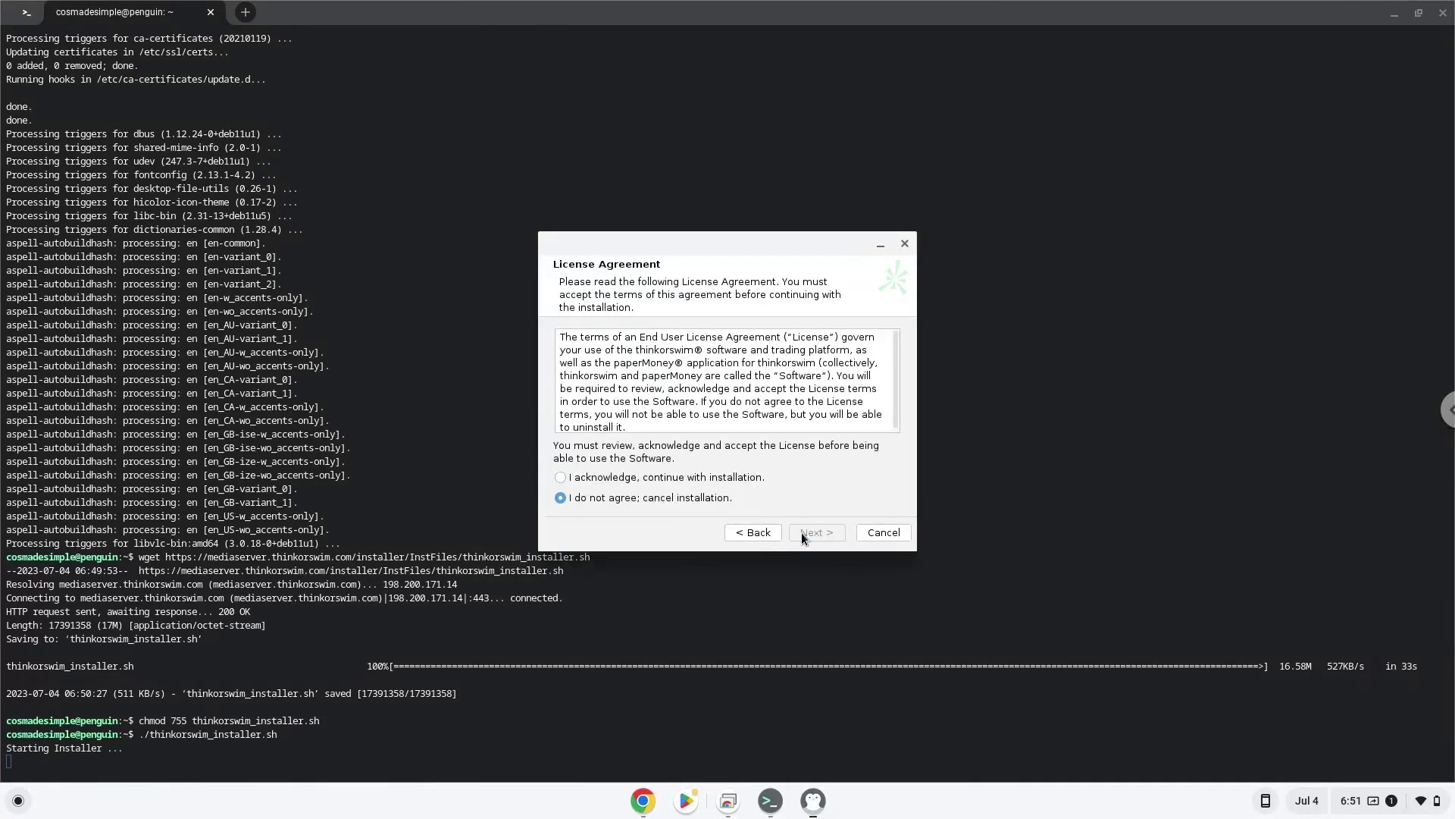
left_click(749, 479)
left_click(794, 533)
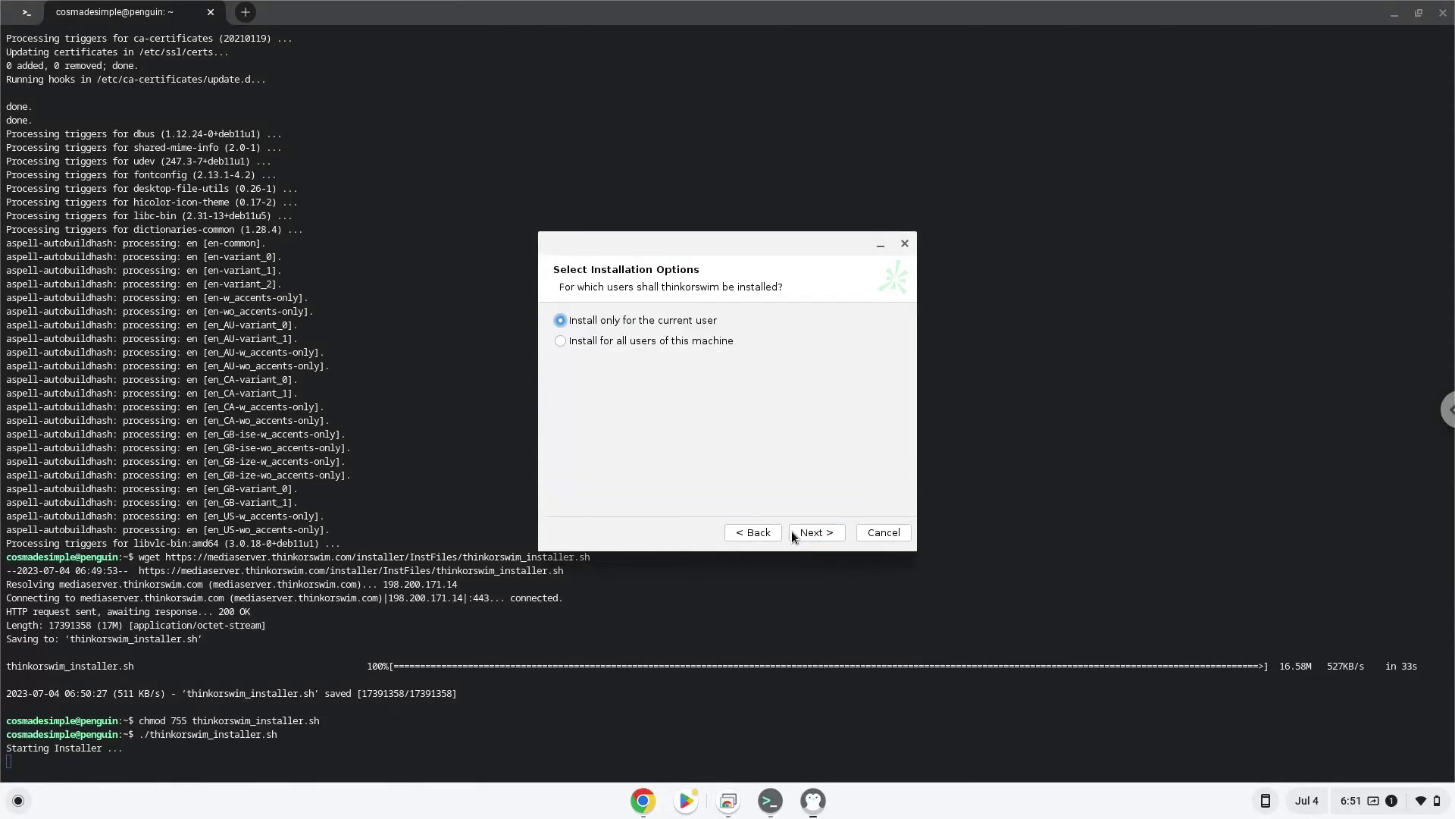
Step: Install for the current user in the default folder with a desktop icon, without launching afterward
left_click(792, 532)
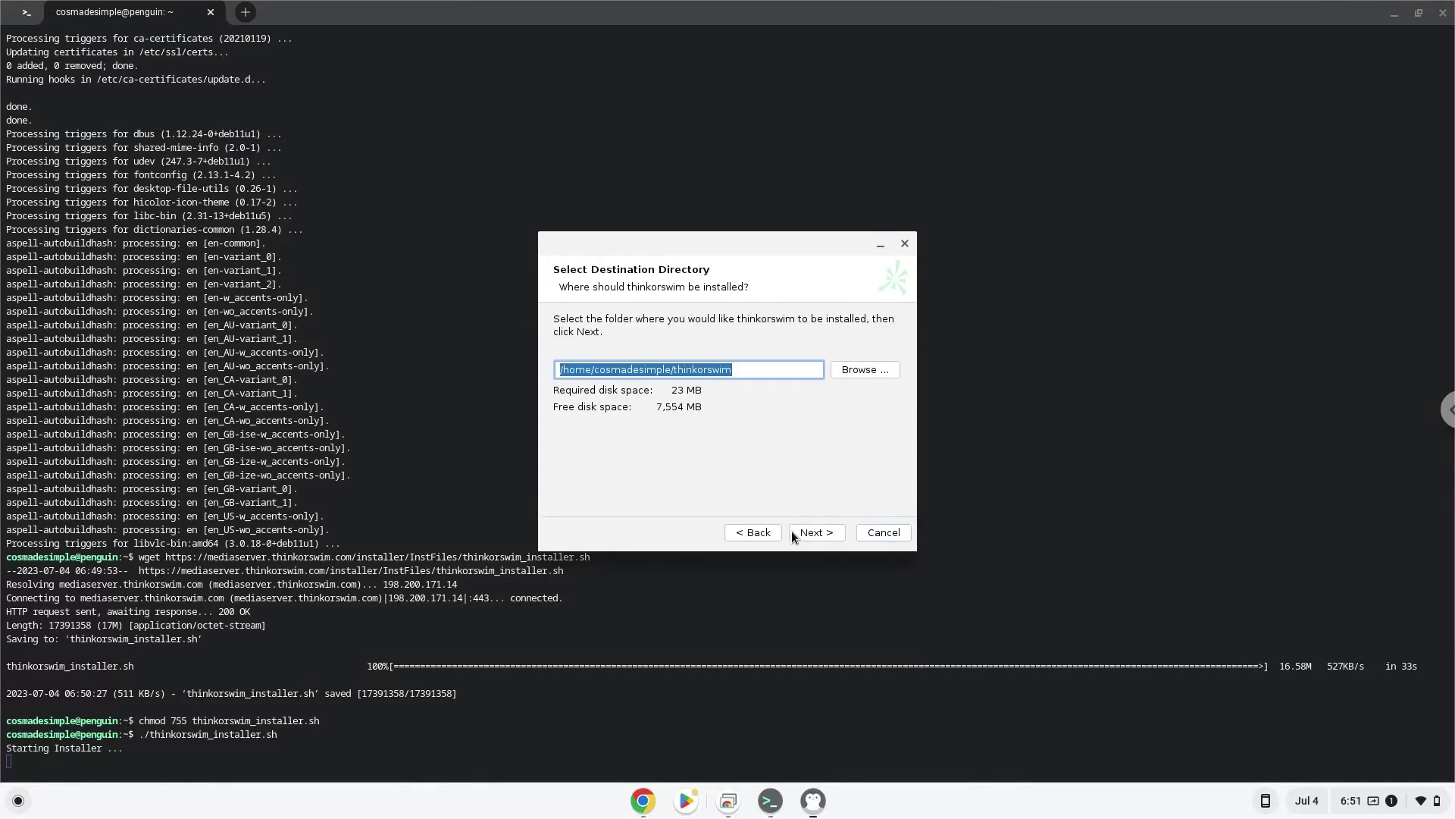
left_click(792, 530)
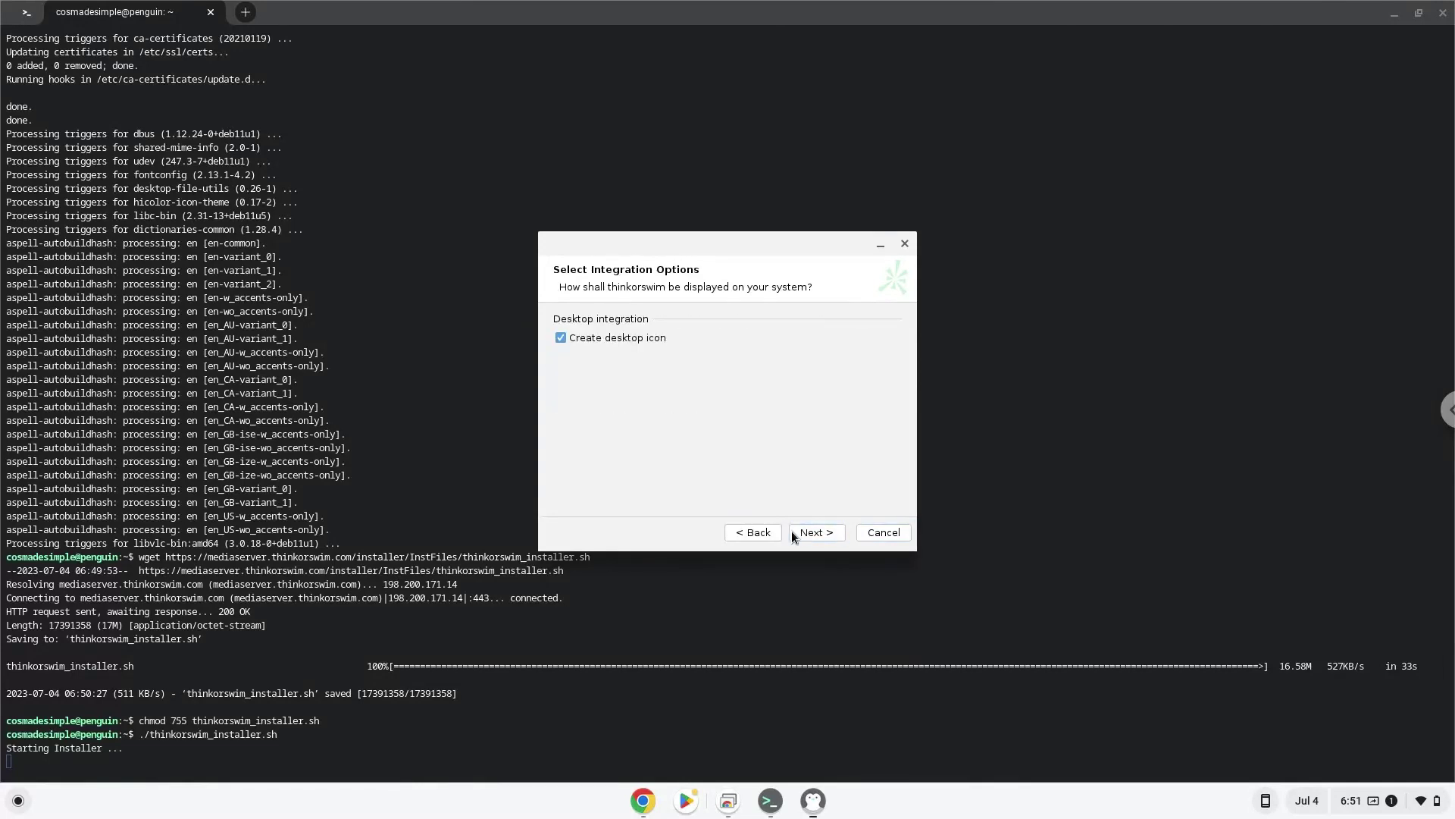
left_click(792, 531)
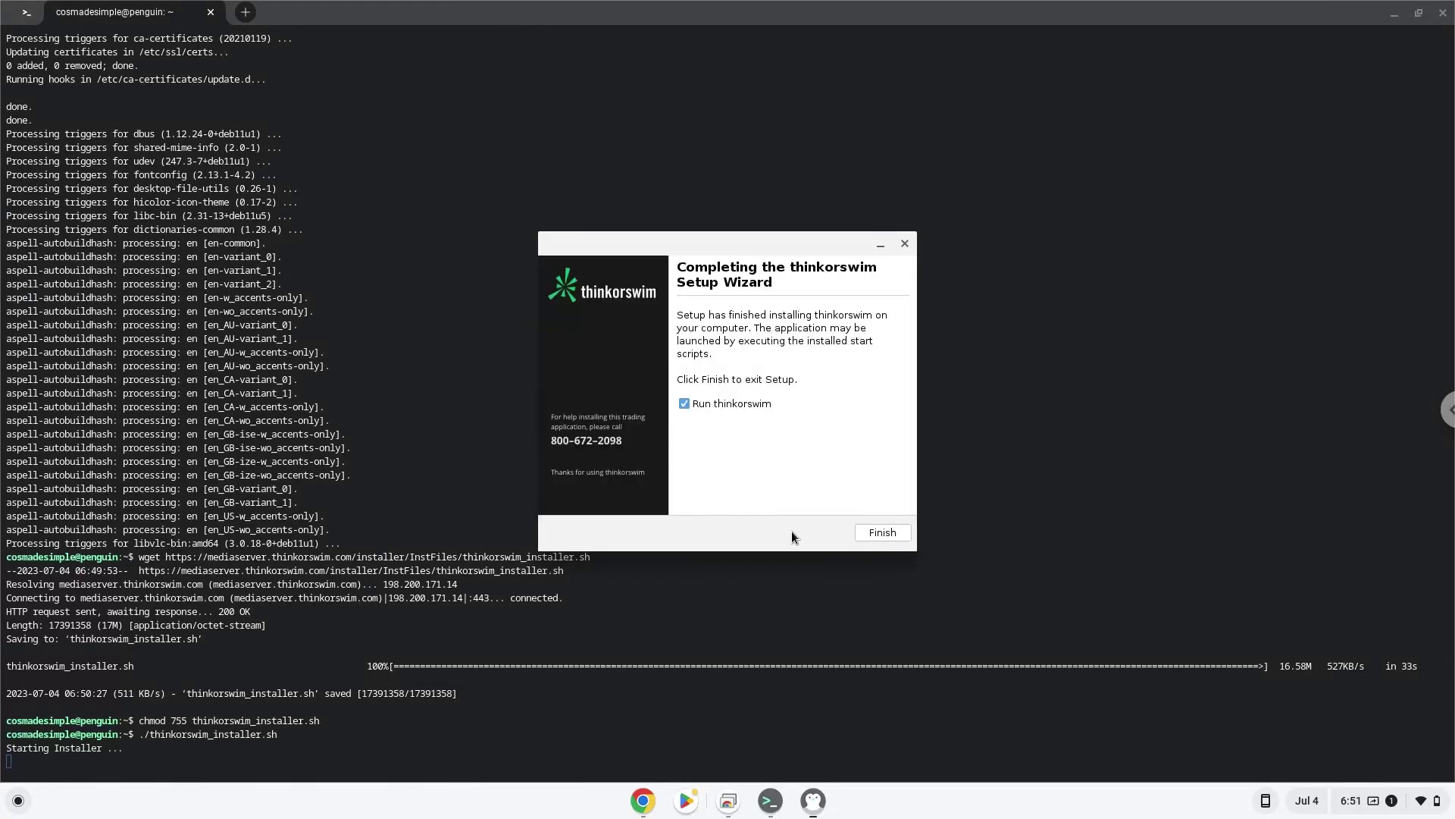
left_click(730, 402)
left_click(867, 530)
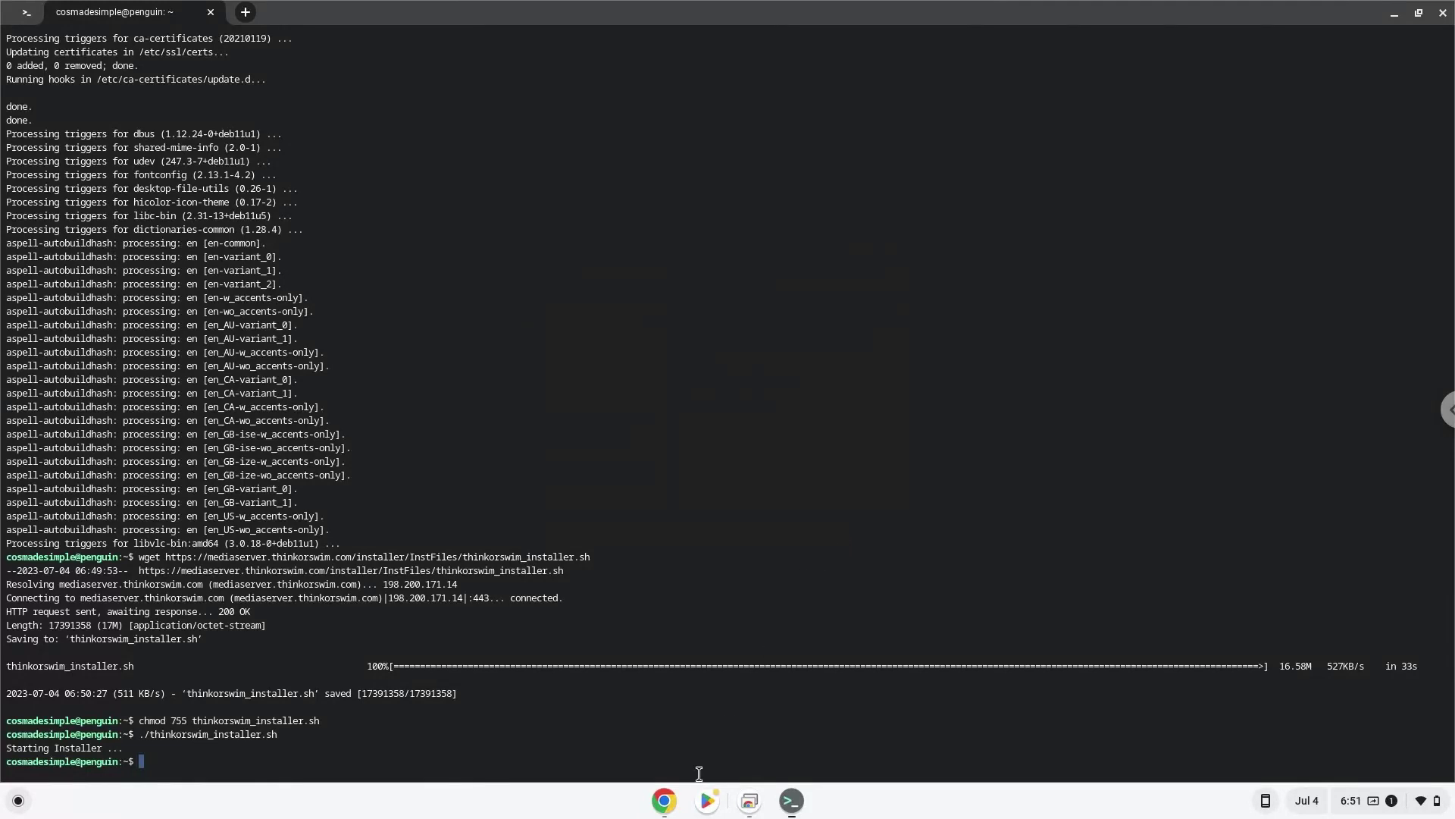
Step: Copy the word 'kmenuedit' from the Doc and run it in Terminal
left_click(665, 800)
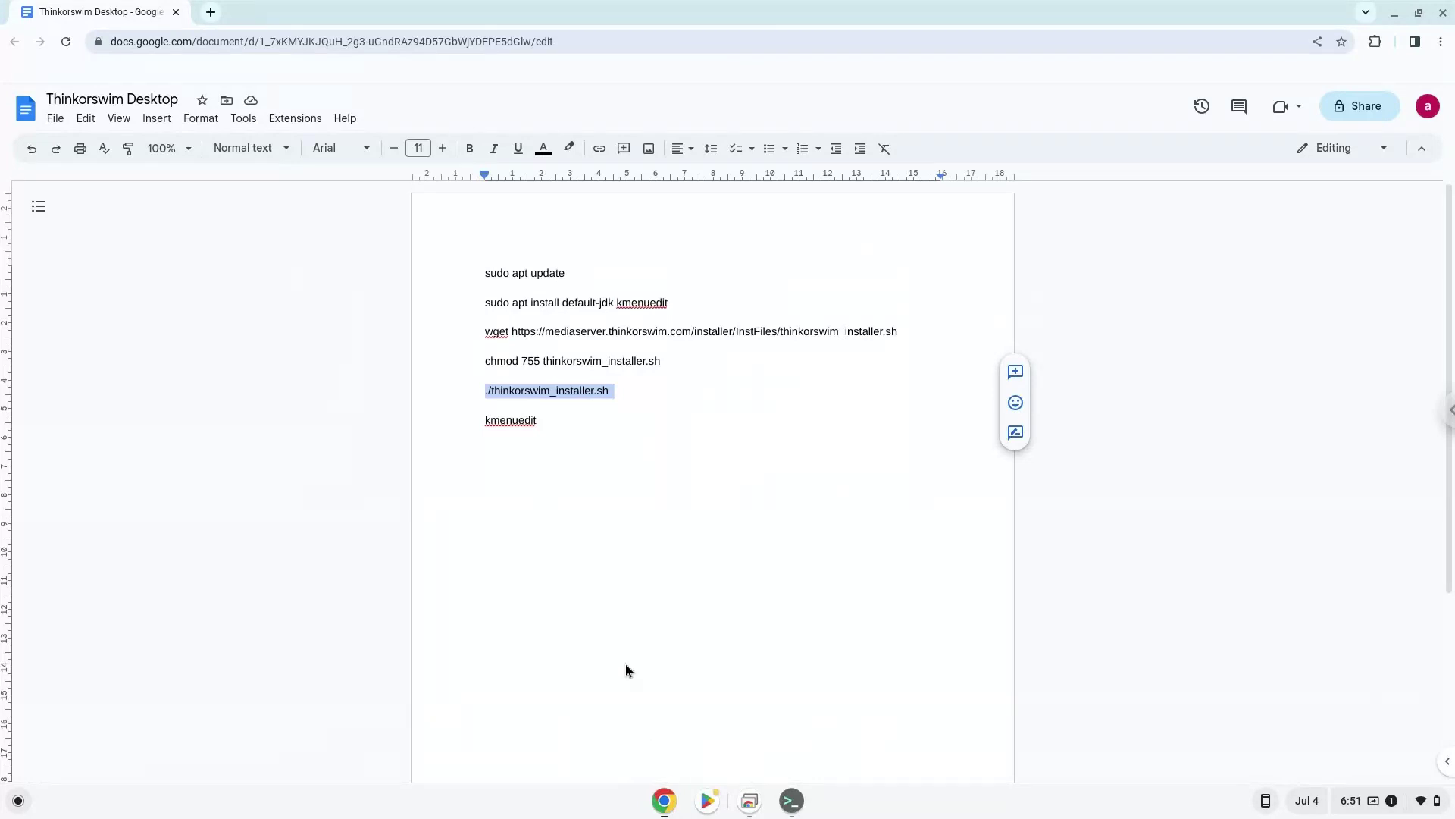
double_click(514, 421)
key("ctrl+c")
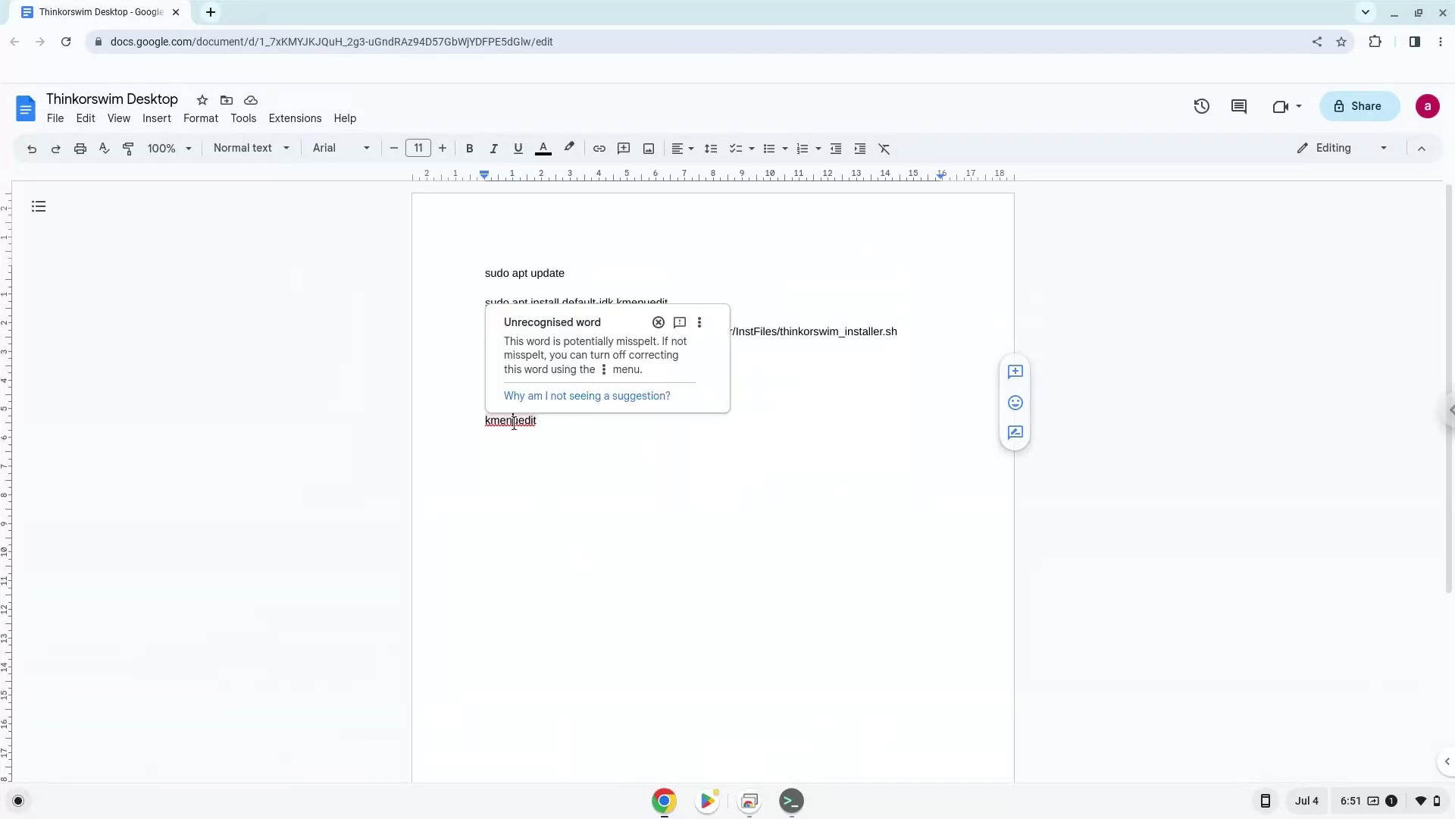
right_click(512, 423)
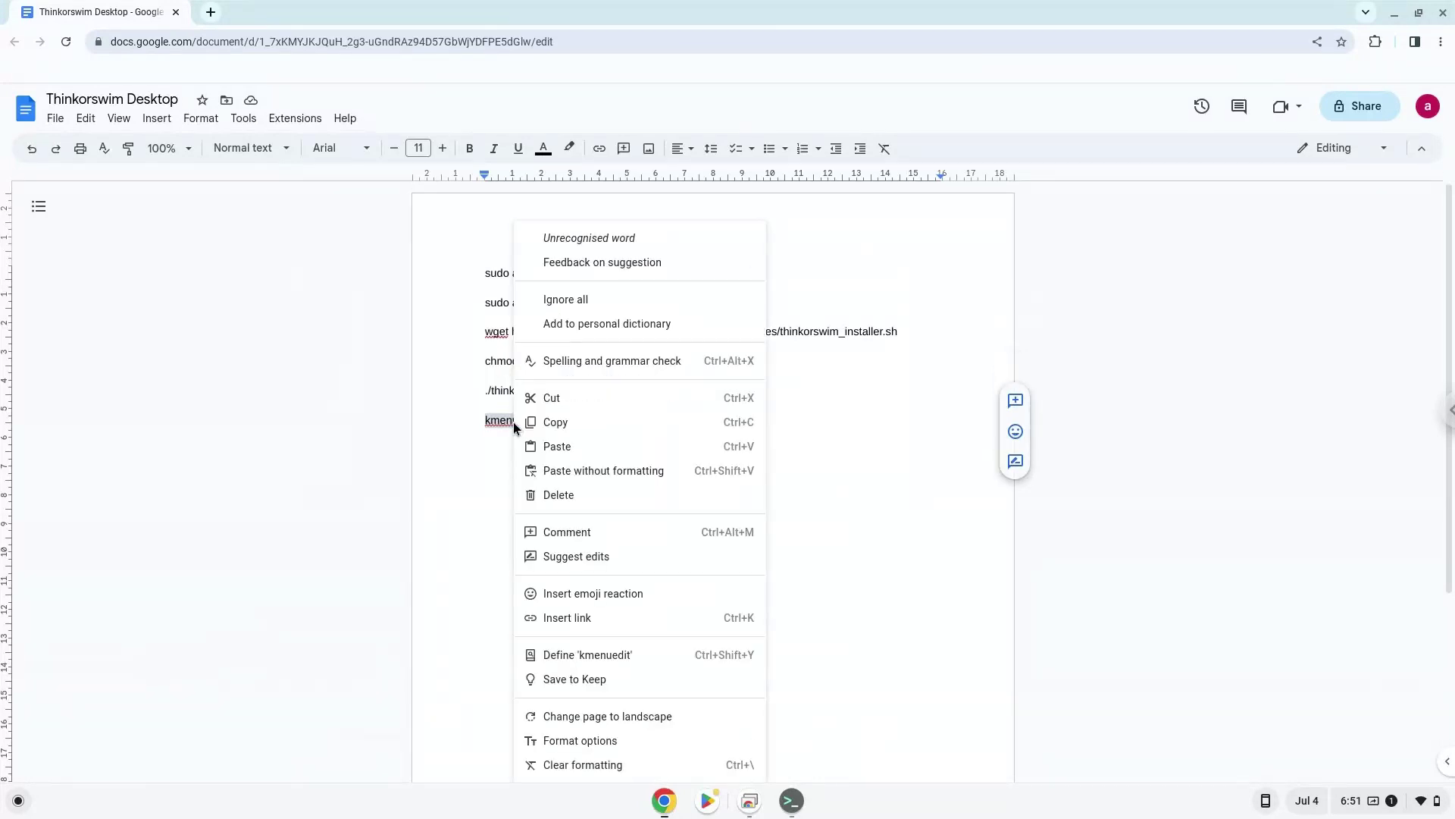
left_click(555, 423)
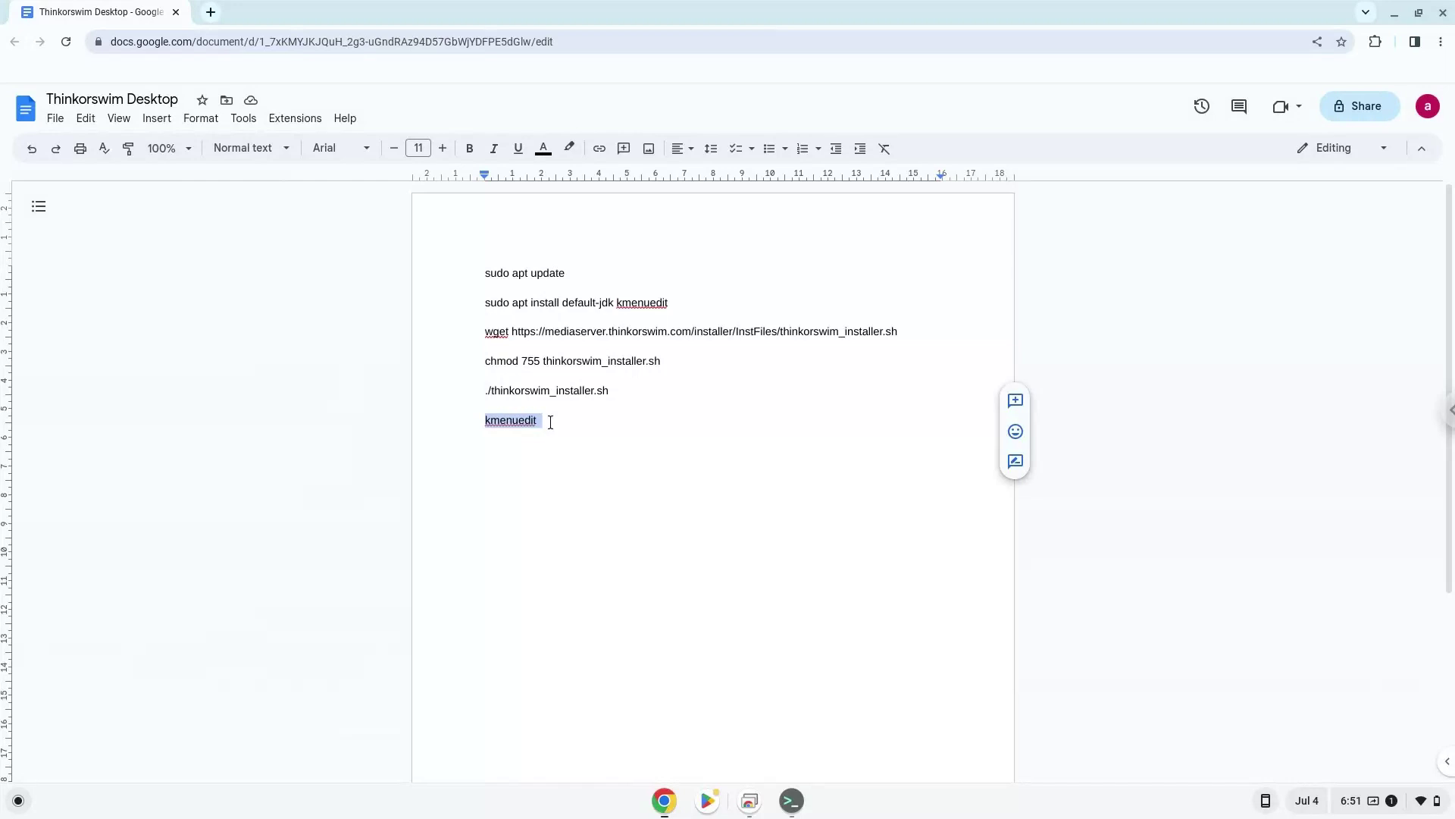
left_click(791, 800)
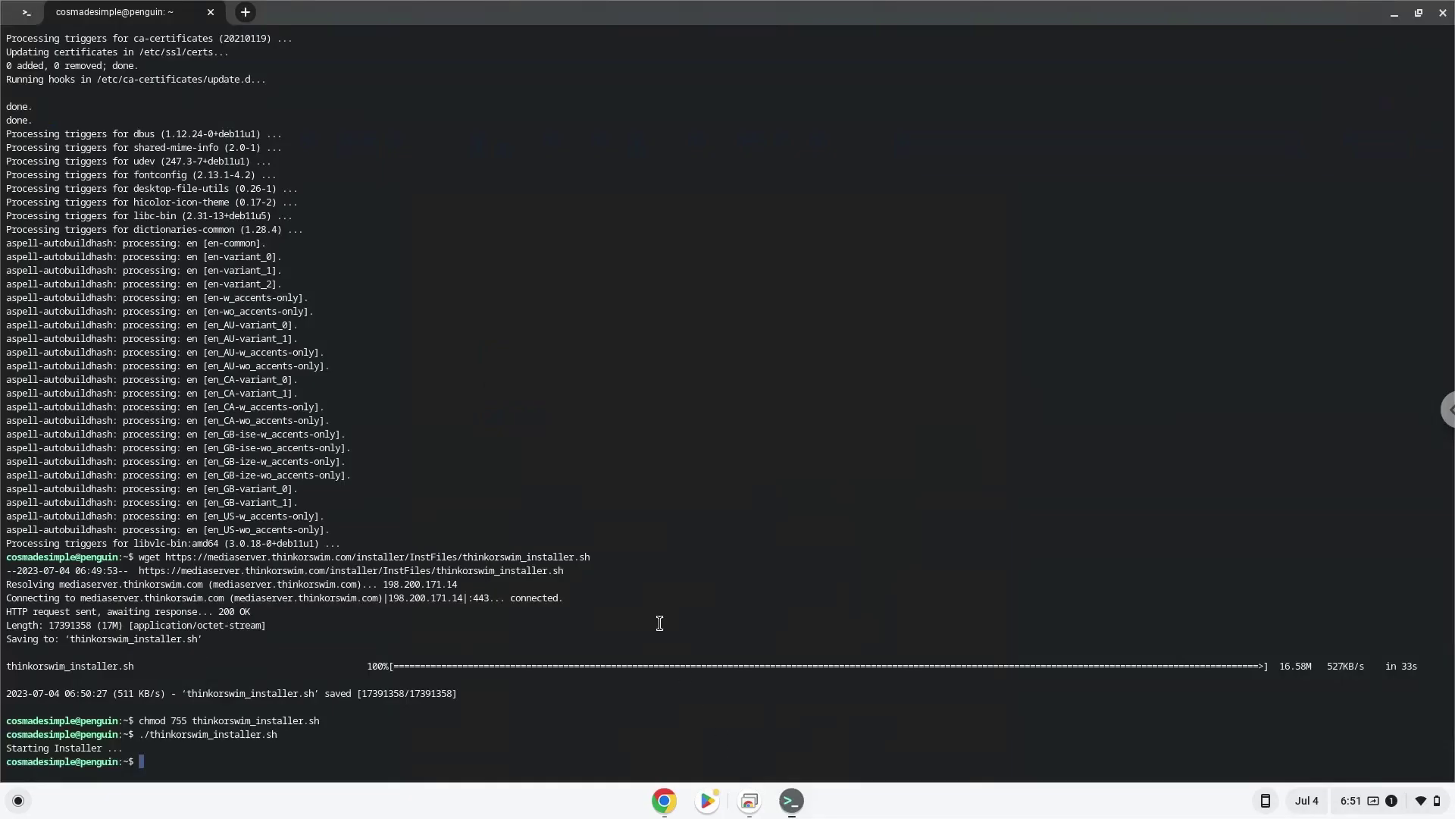
key("ctrl+shift+v")
key("Return")
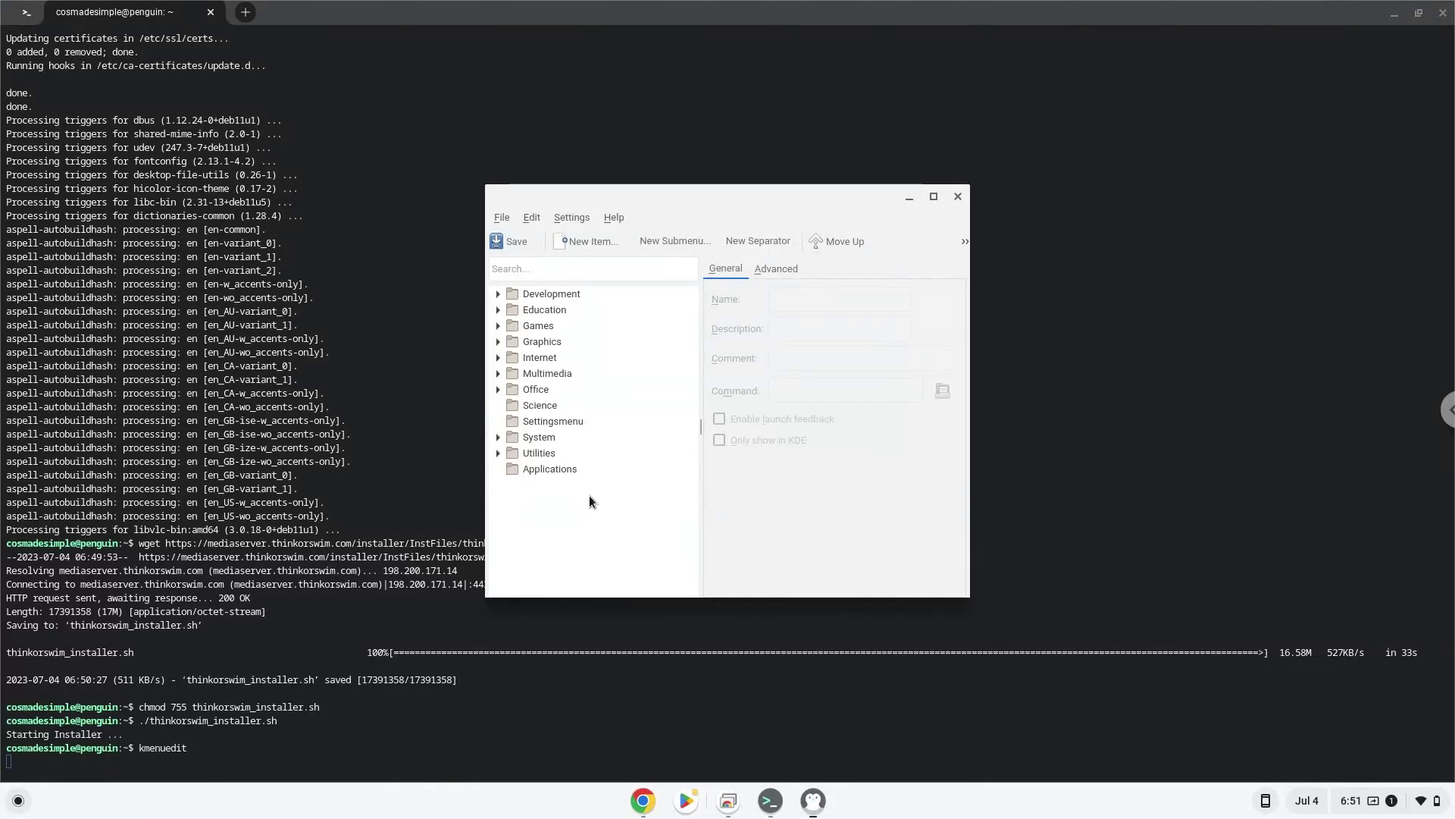
Step: Add a 'ToS Desktop' item under Internet running ~/thinkorswim/thinkorswim, and save it
left_click(503, 357)
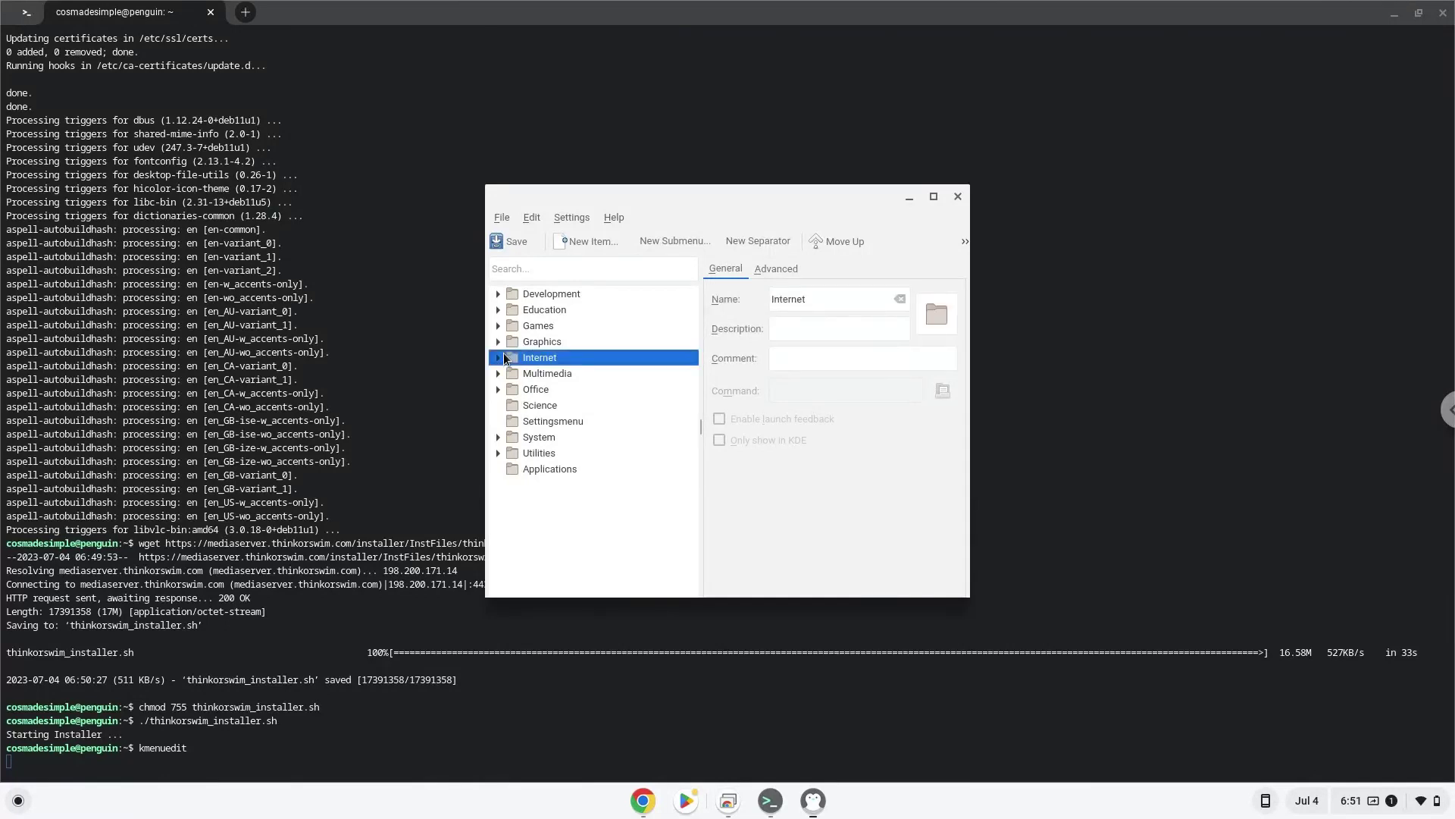
left_click(589, 239)
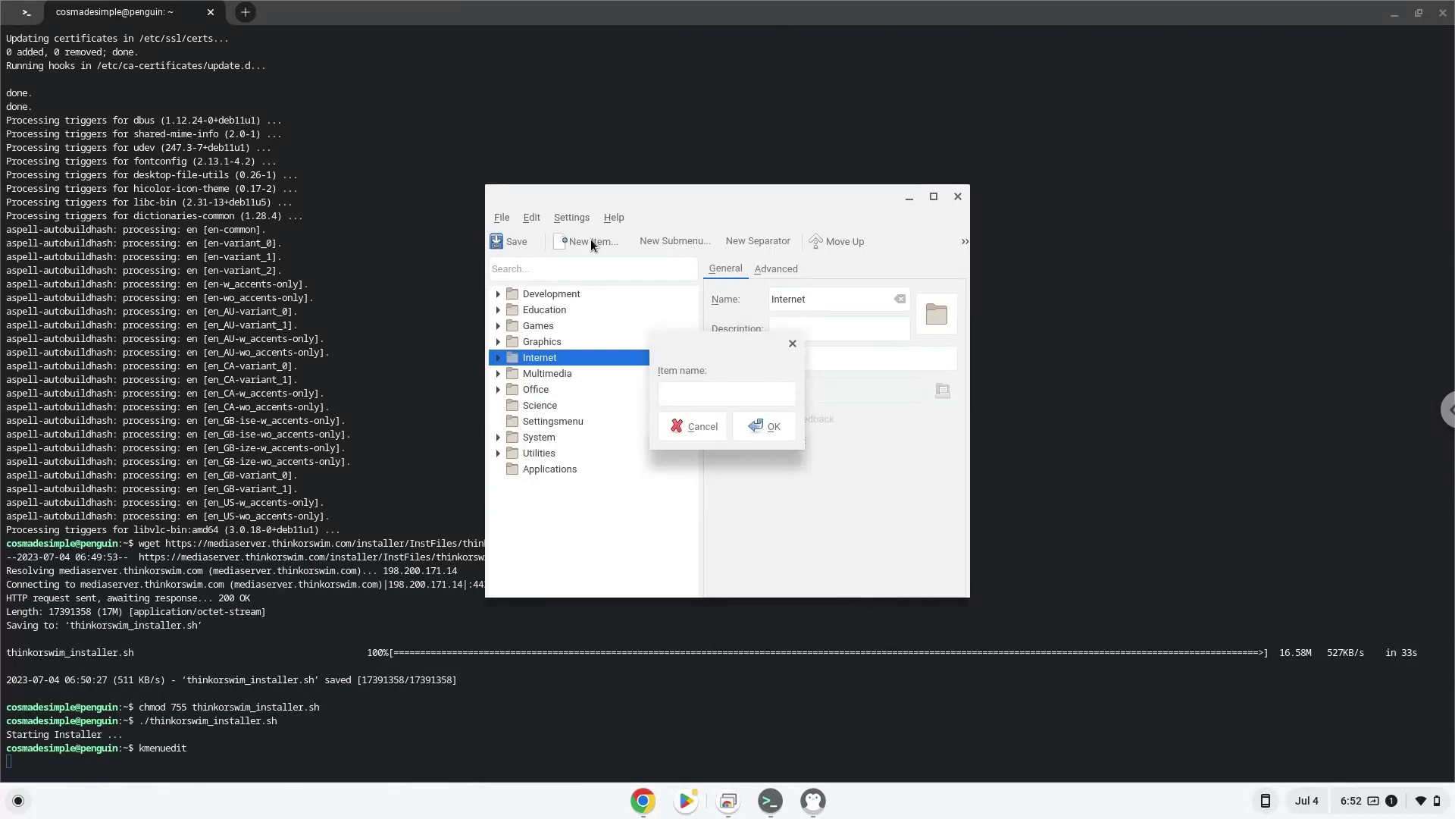
type("To")
type("S Deskt")
type("op")
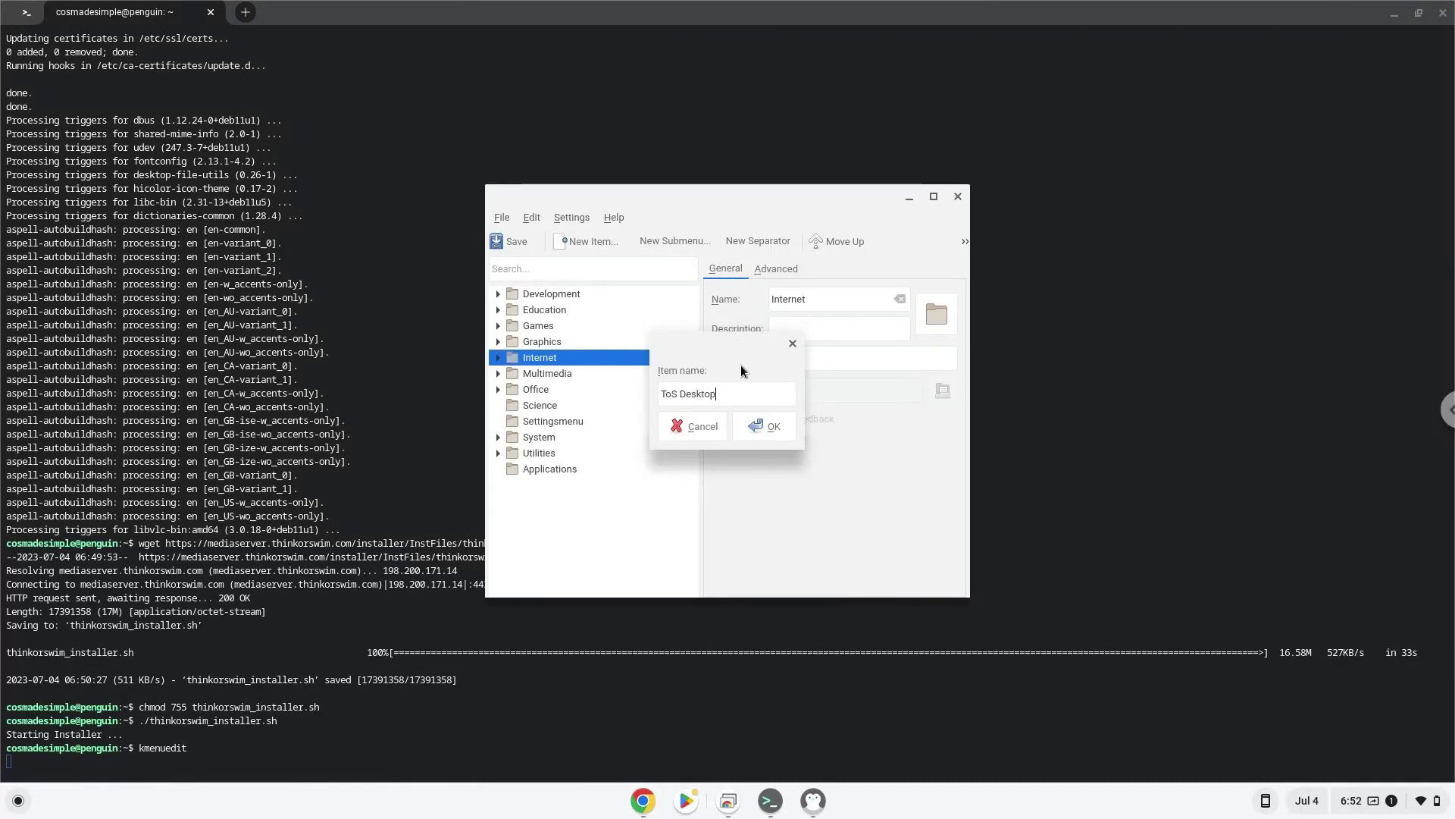
left_click(757, 428)
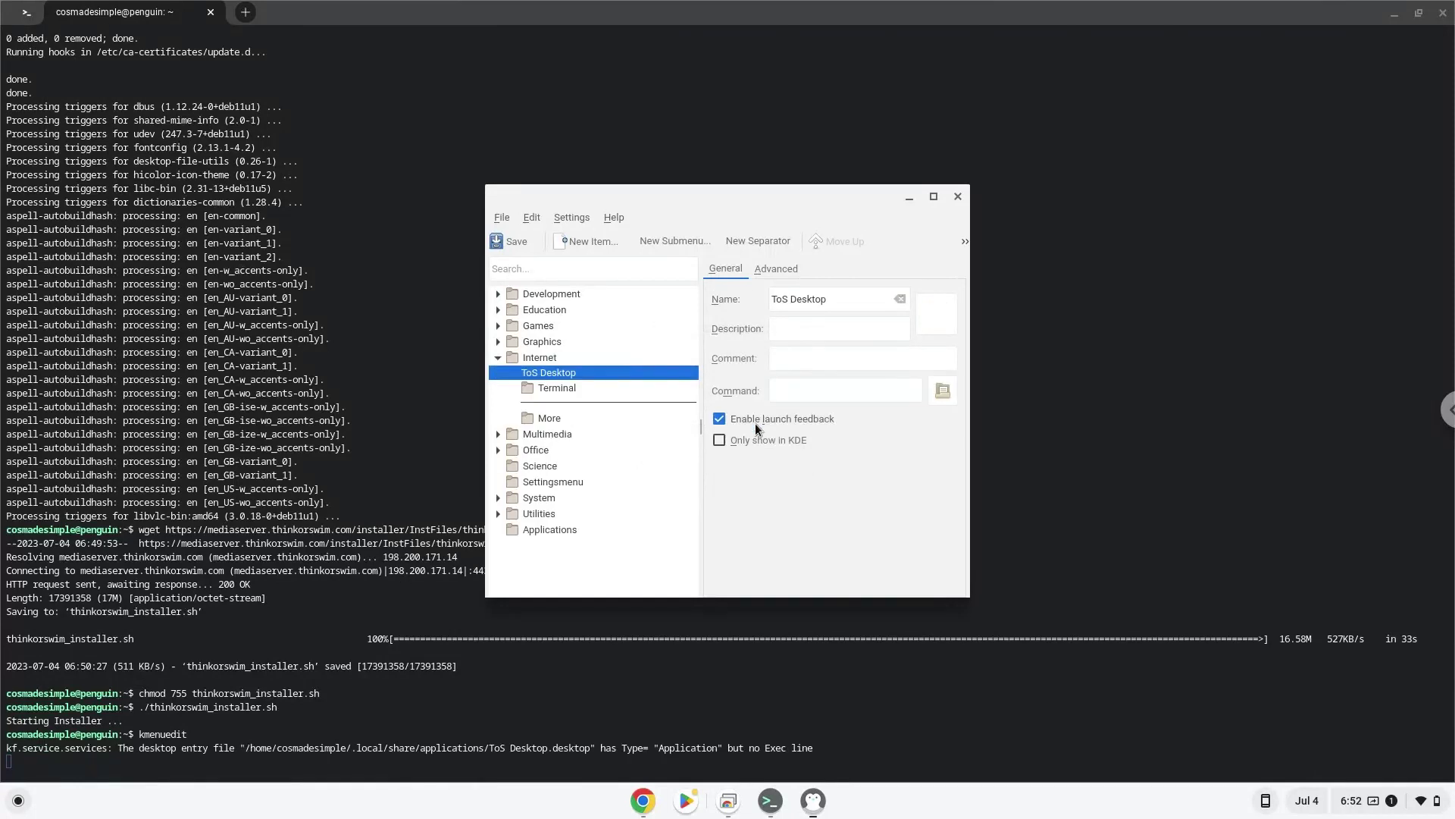
left_click(941, 391)
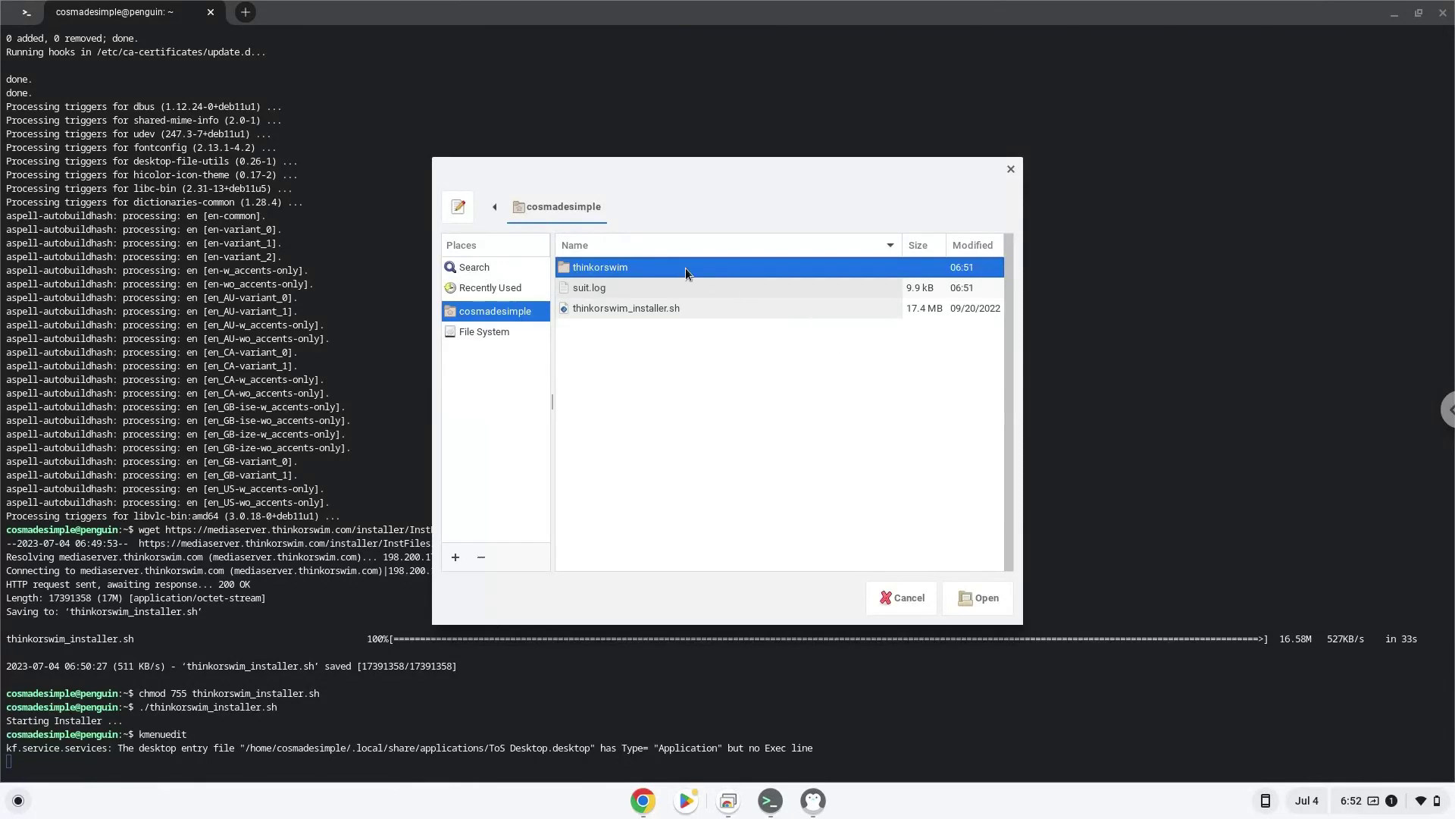
double_click(600, 268)
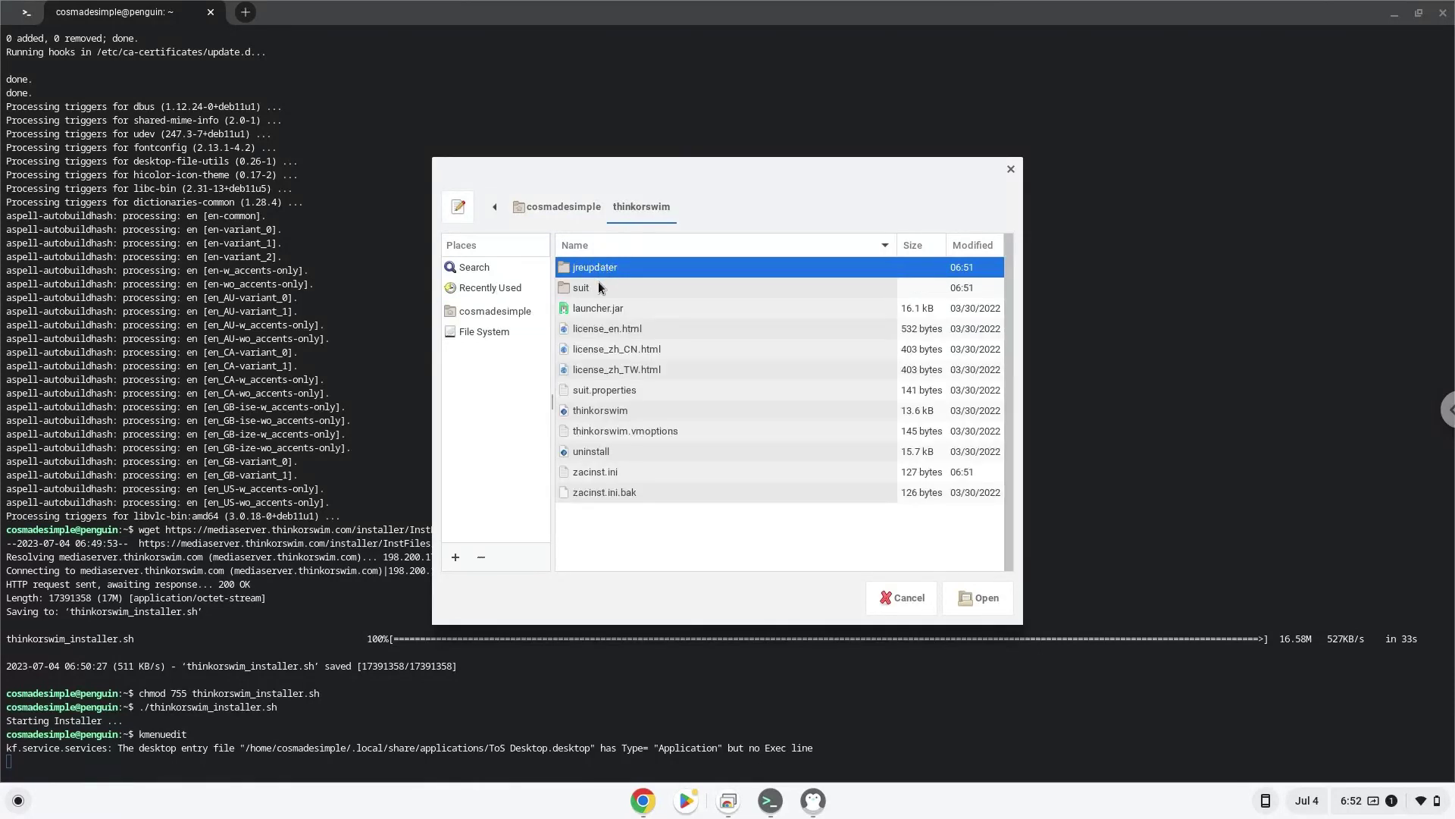
double_click(602, 413)
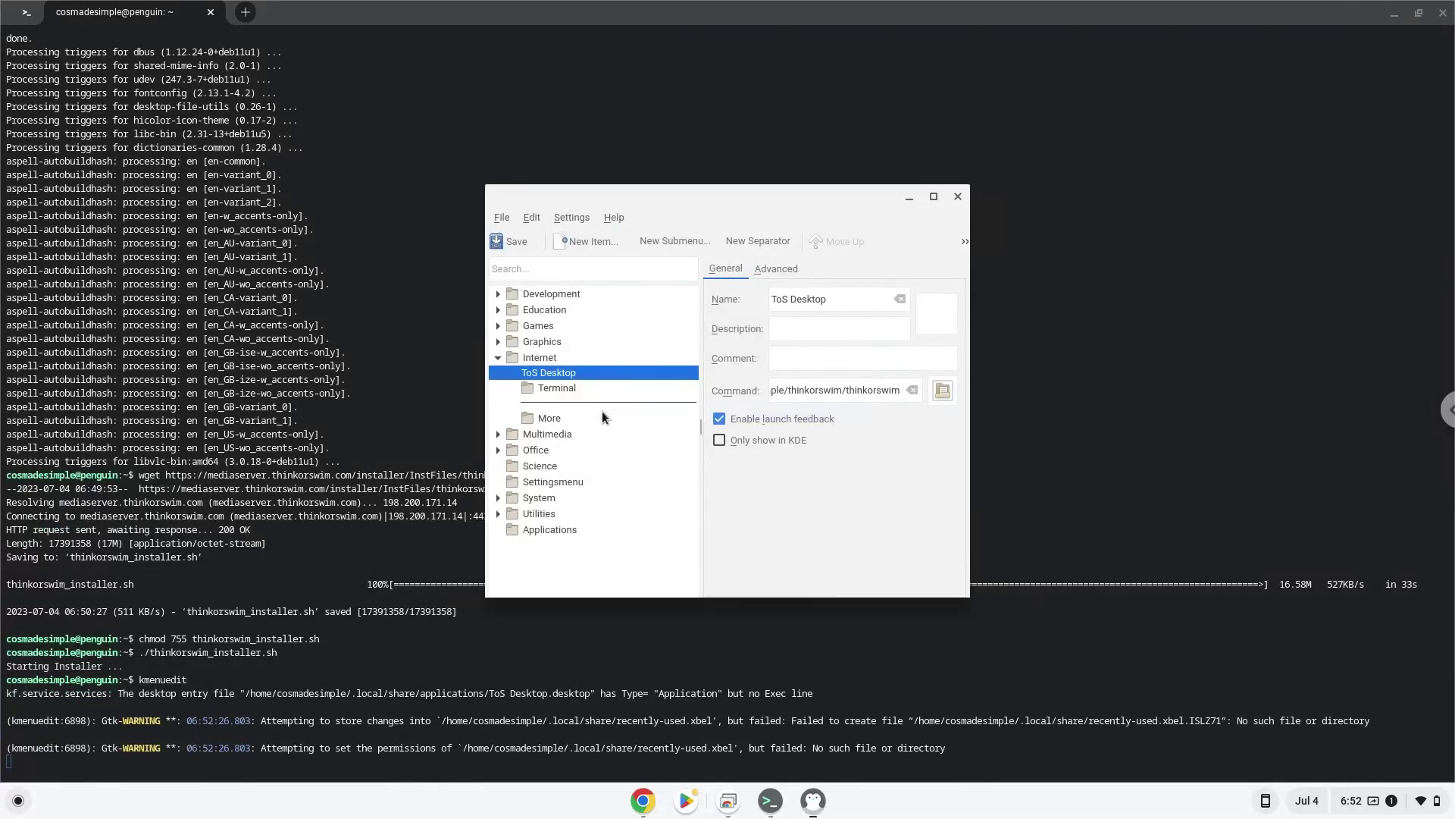
left_click(503, 247)
Step: Close the menu editor and the terminal, choosing Leave, then launch ToS Desktop from the Launcher
left_click(957, 199)
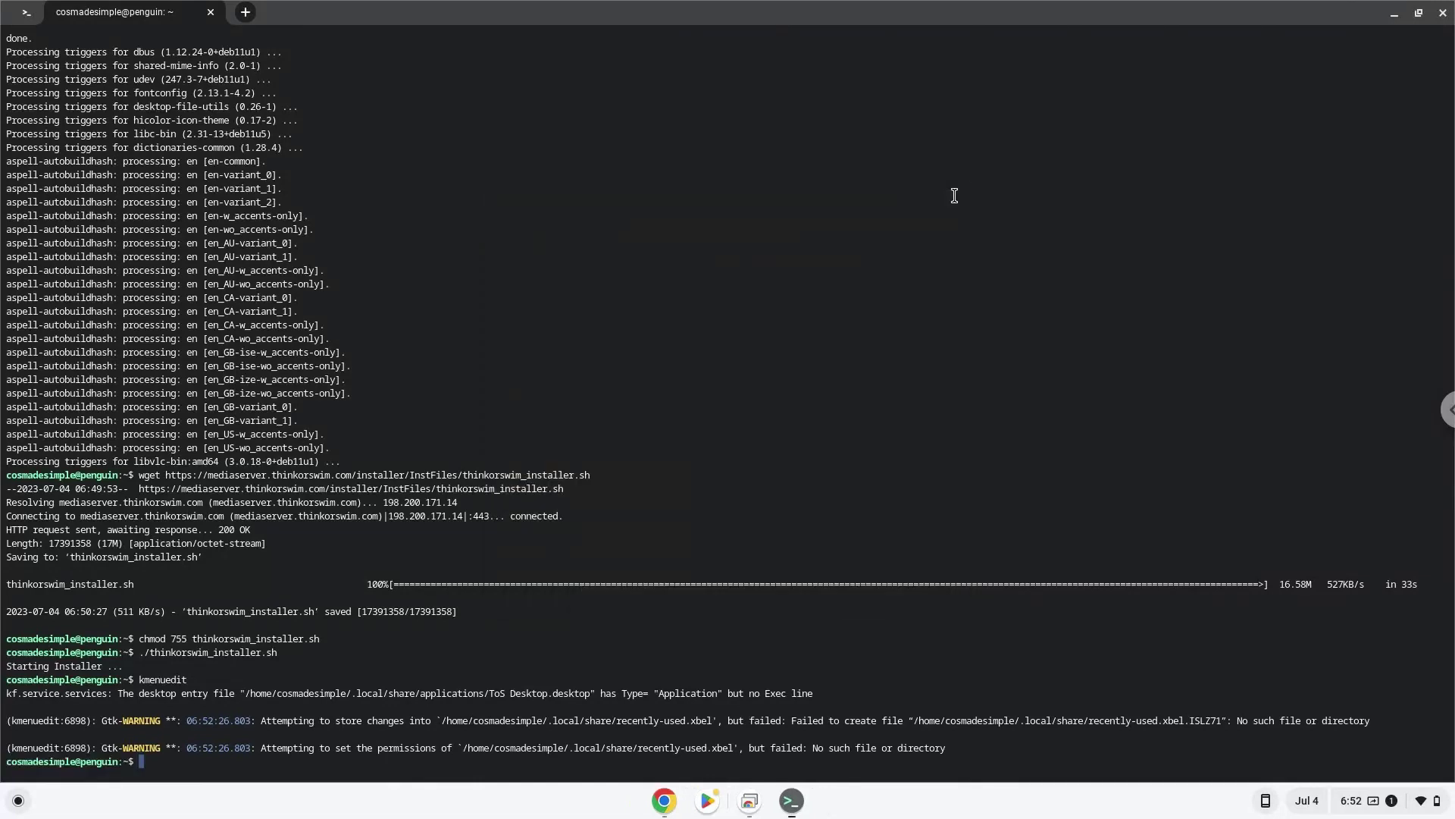
left_click(1444, 12)
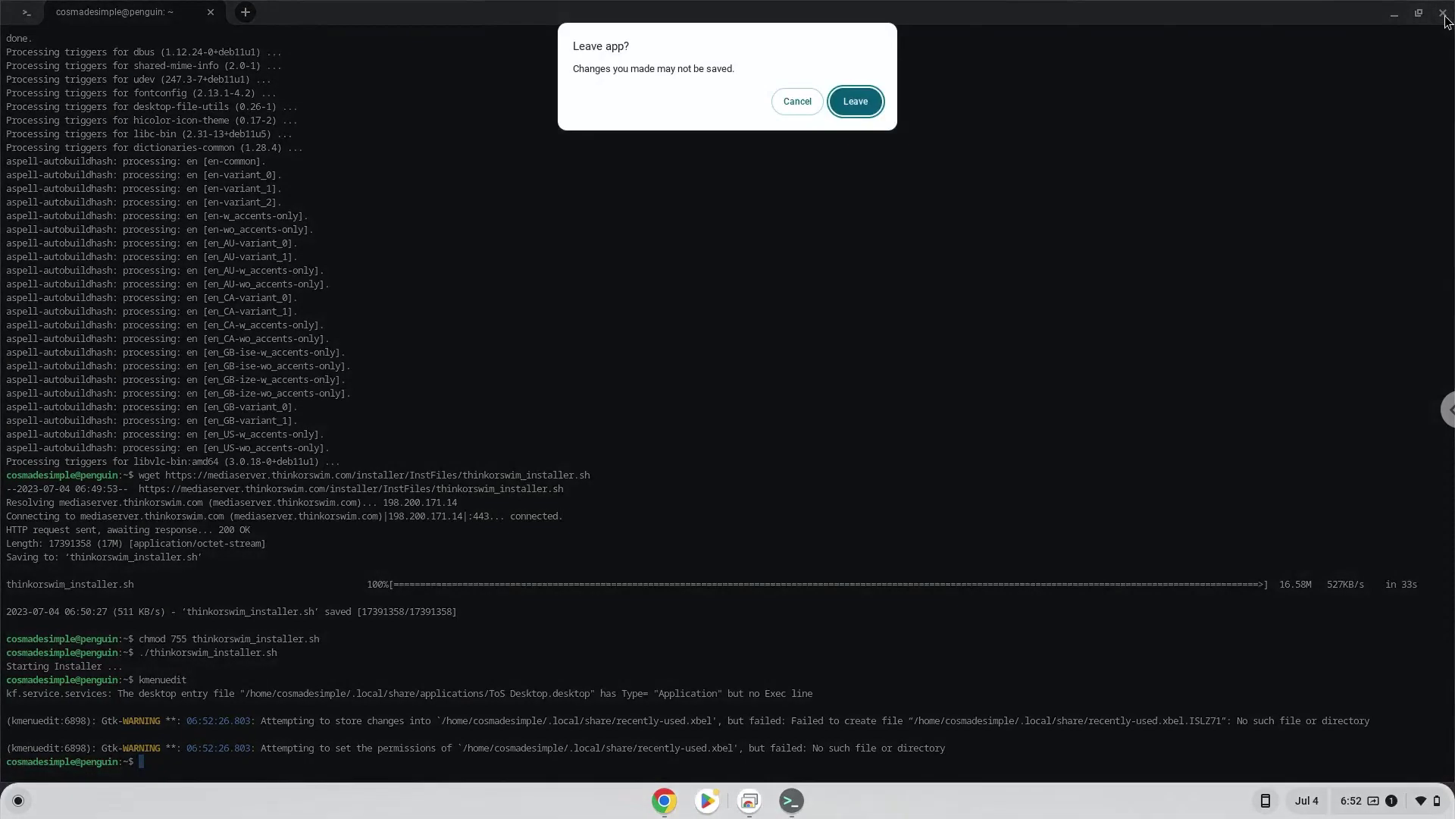
left_click(868, 102)
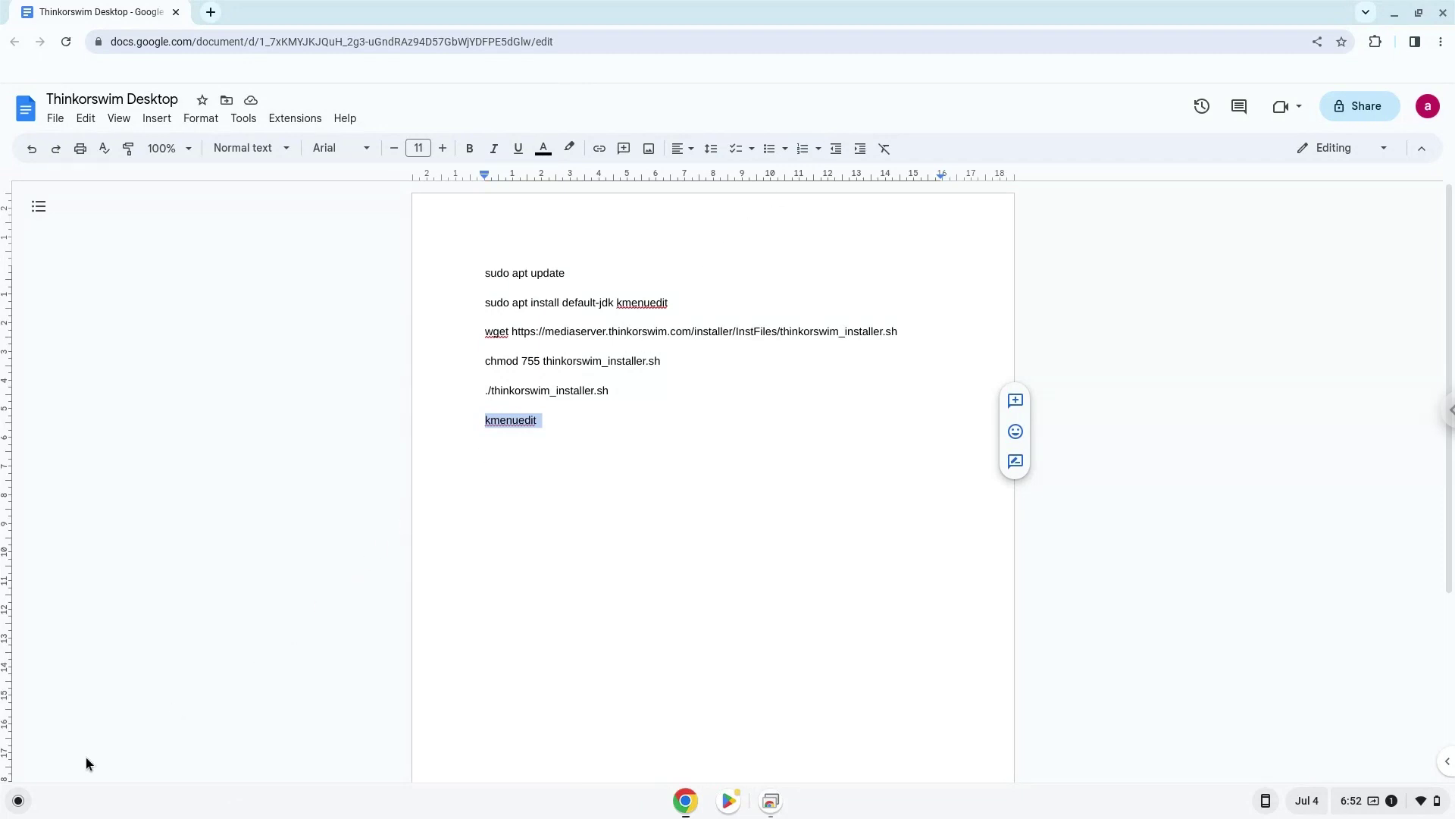
left_click(17, 803)
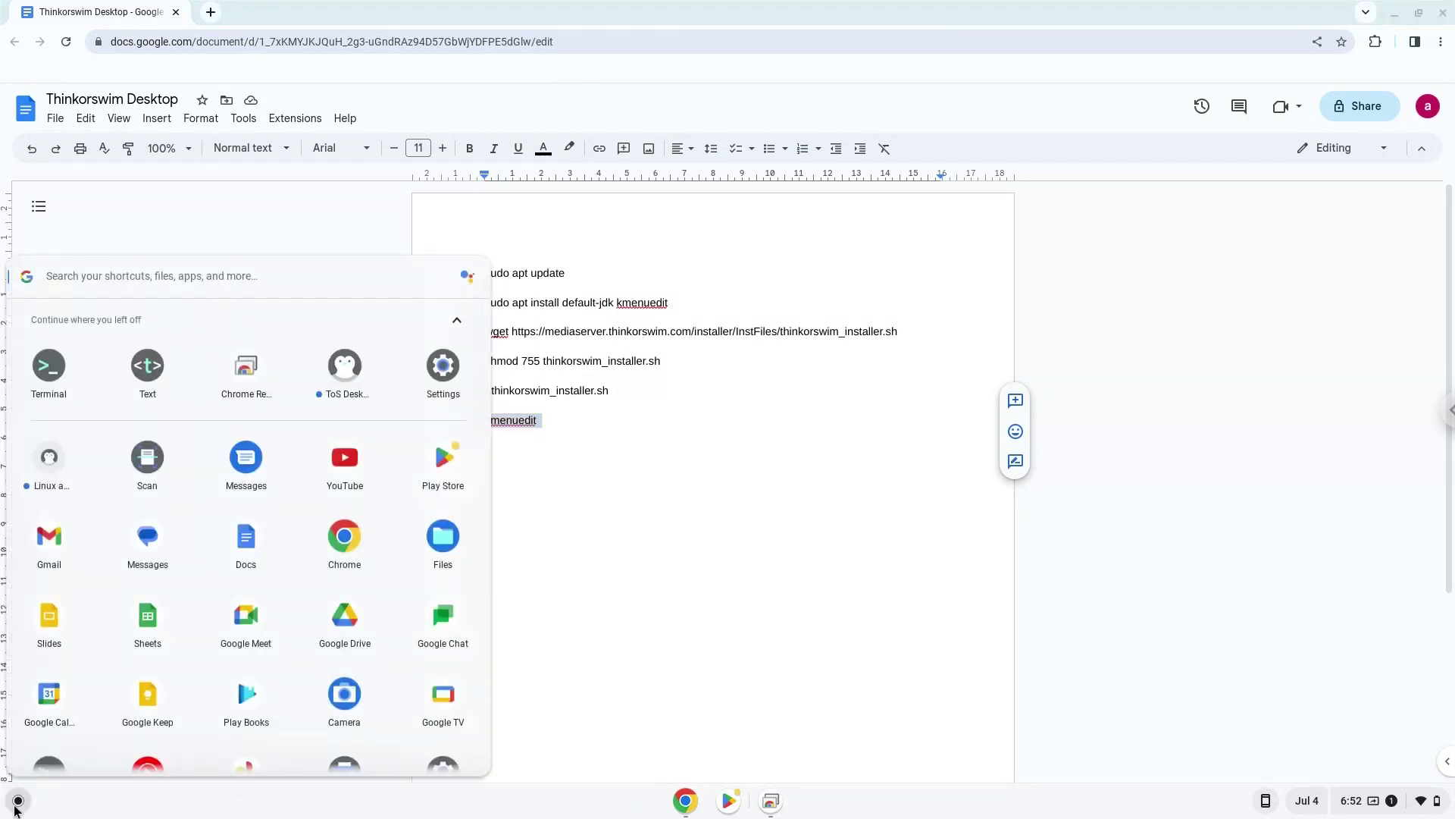
left_click(345, 365)
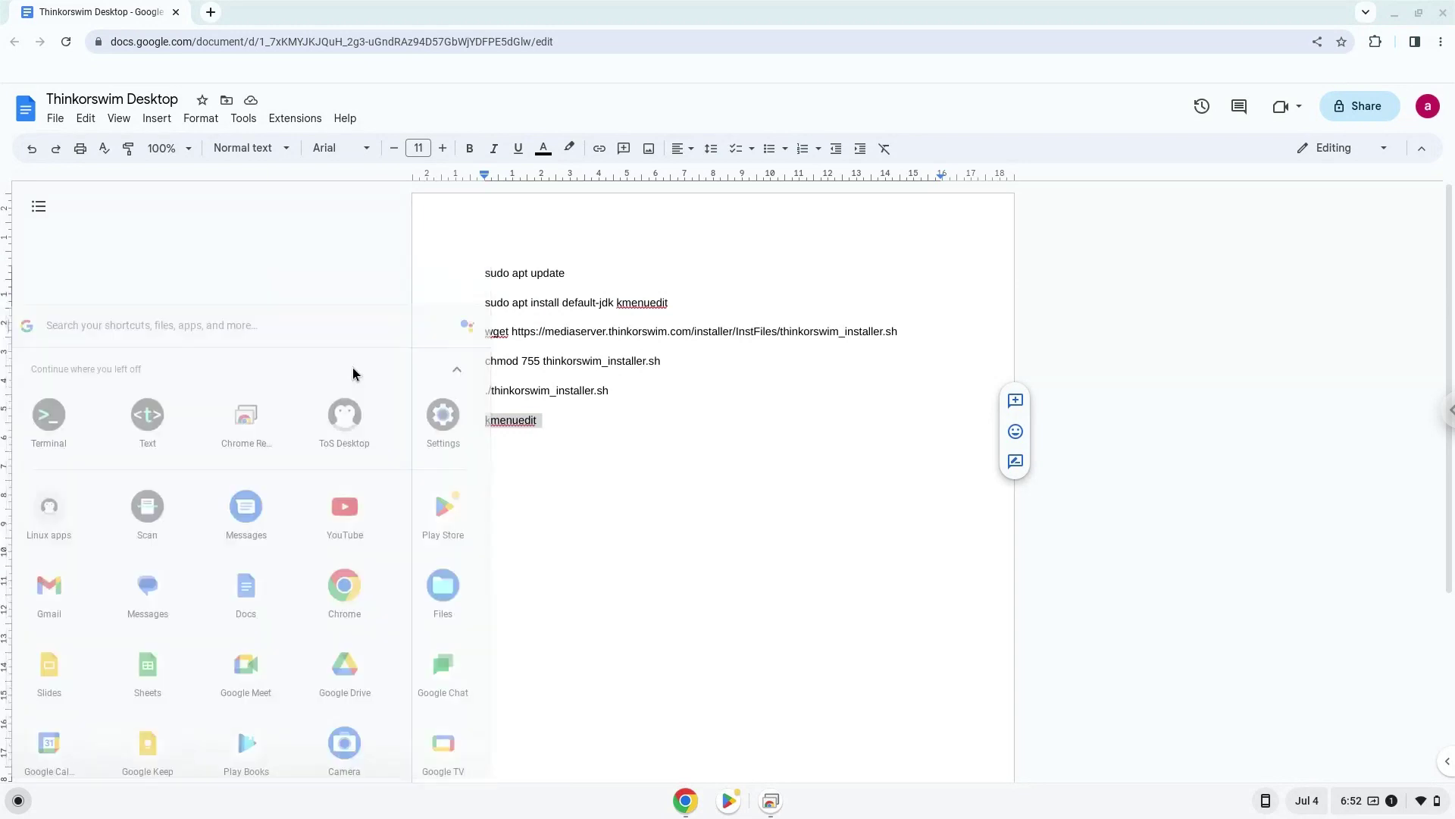
Step: Minimize the Chrome window so the desktop shows while thinkorswim loads its login window
left_click(1398, 12)
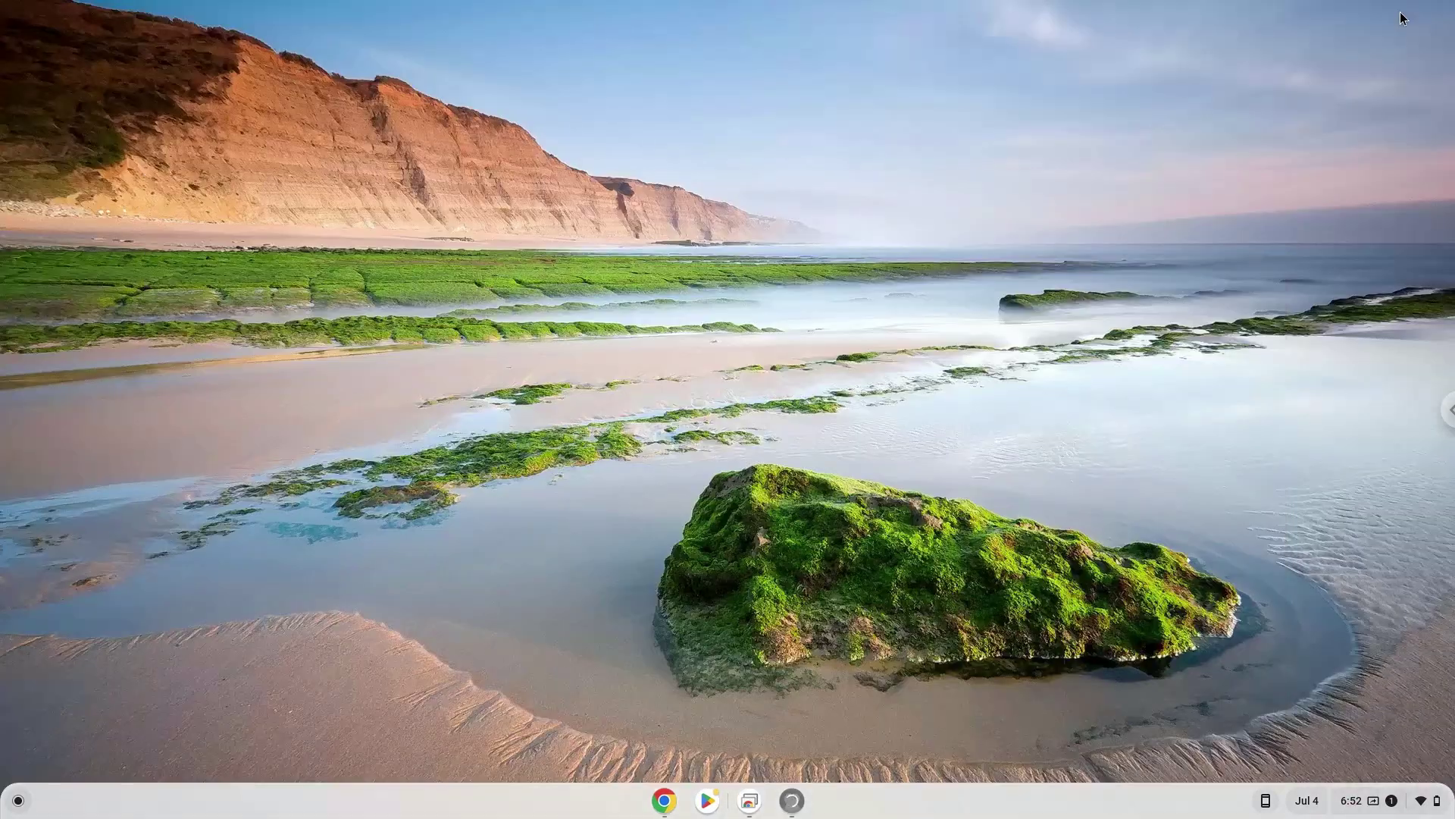